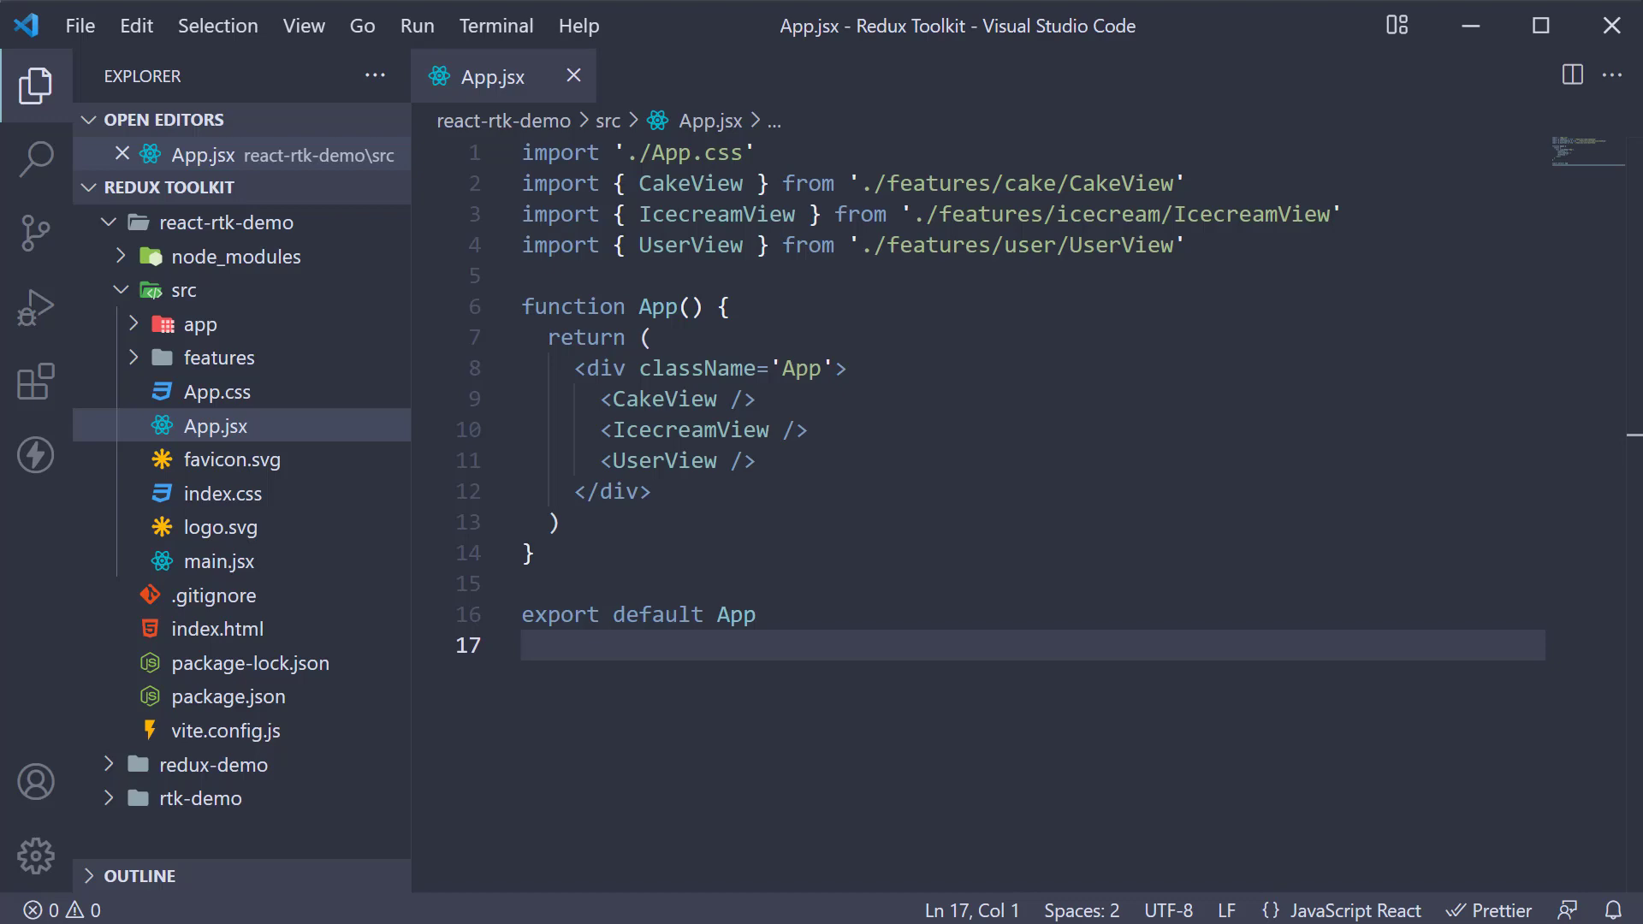
In a new terminal, install react-redux and start the Vite dev server with npm run dev
{"action": "key", "text": "ctrl+grave"}
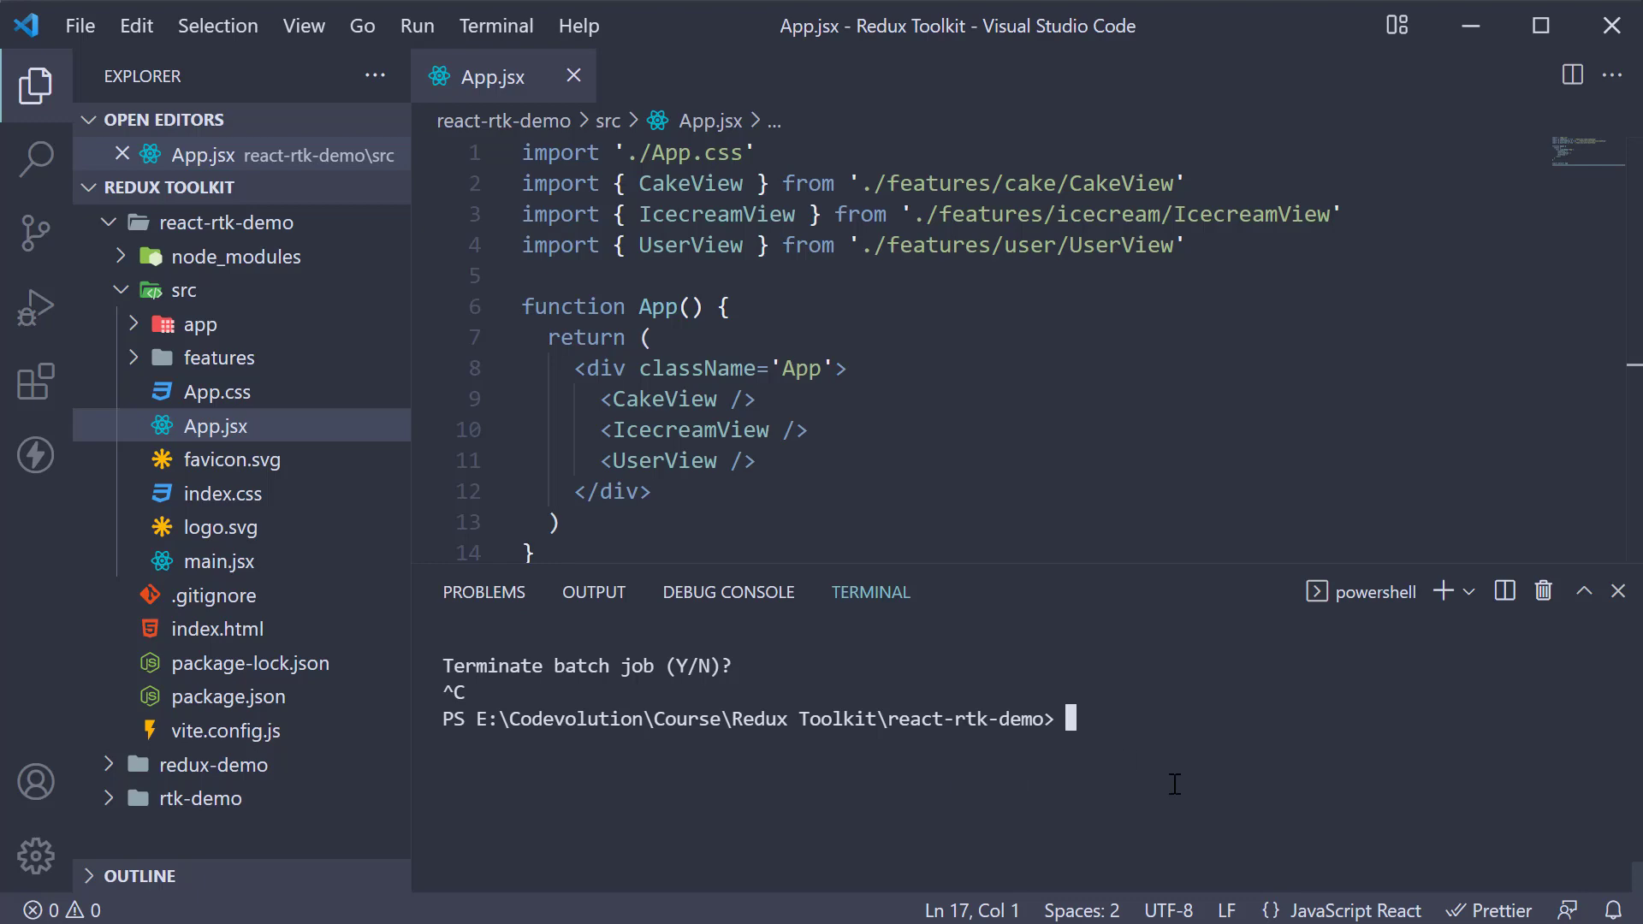
{"action": "type", "text": "npm instal"}
{"action": "type", "text": "l react"}
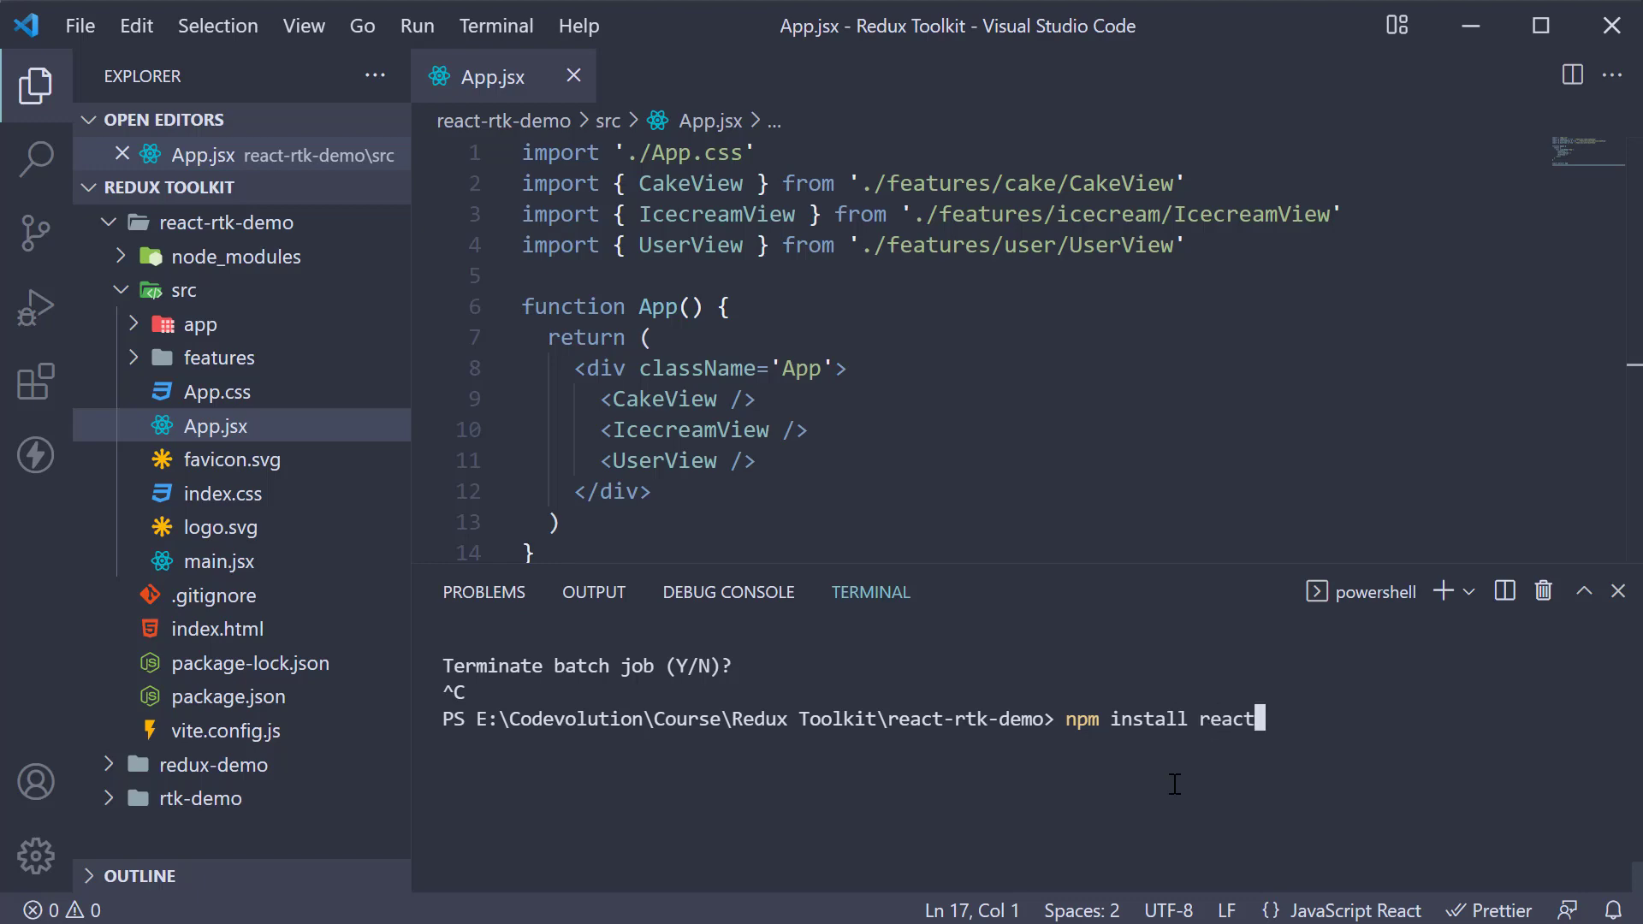
{"action": "type", "text": "-redux"}
{"action": "key", "text": "Return"}
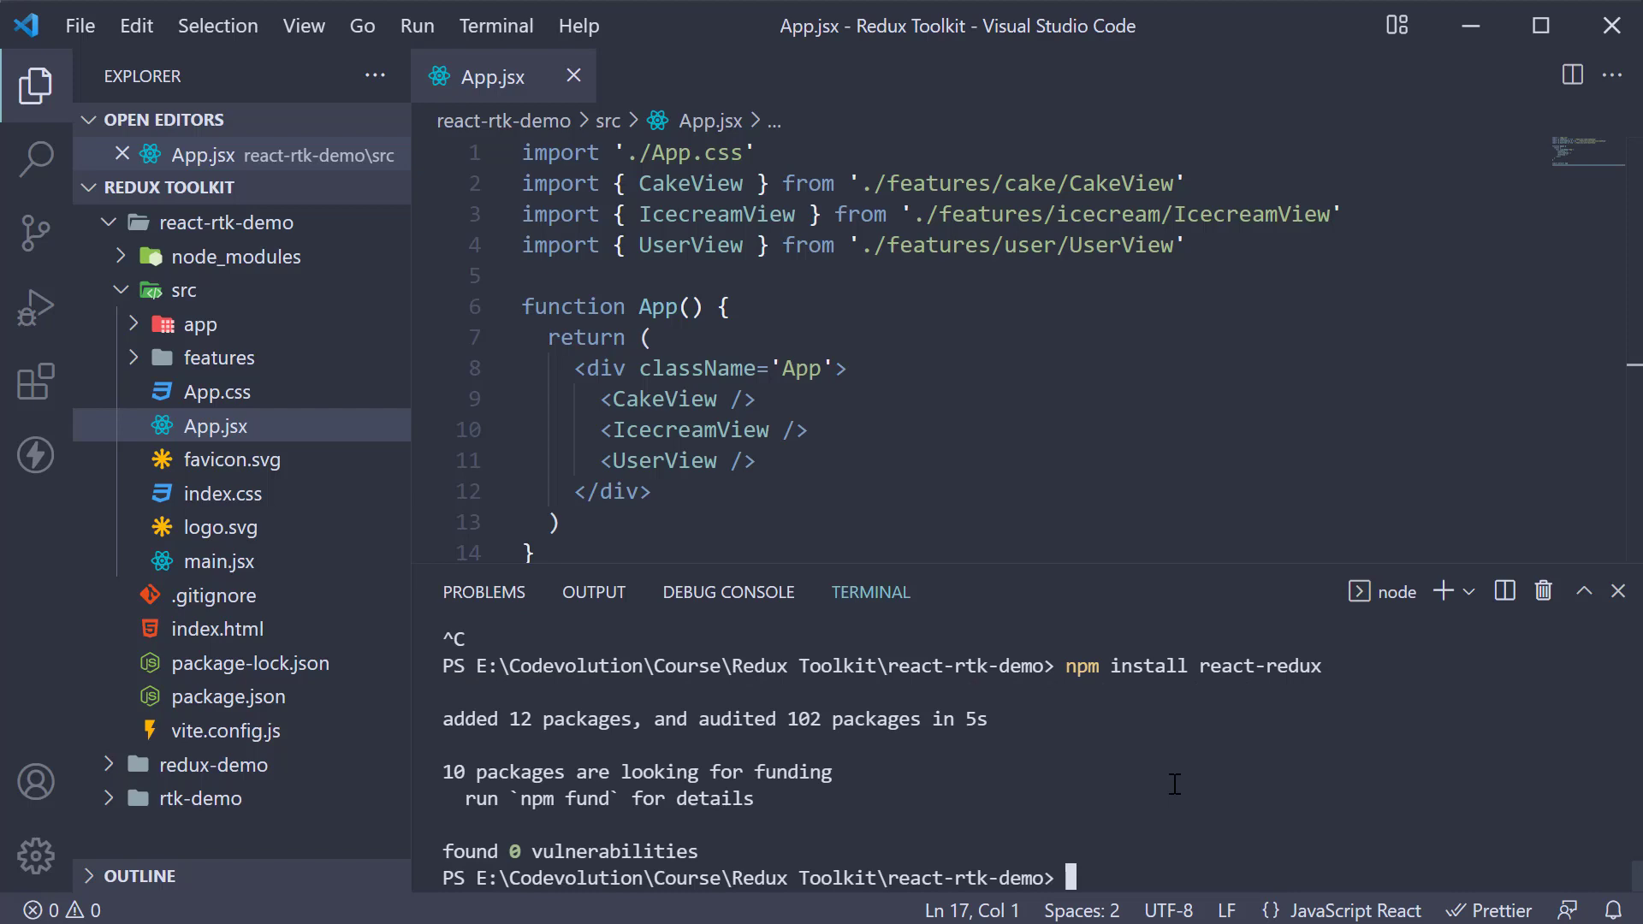
{"action": "type", "text": "npm r"}
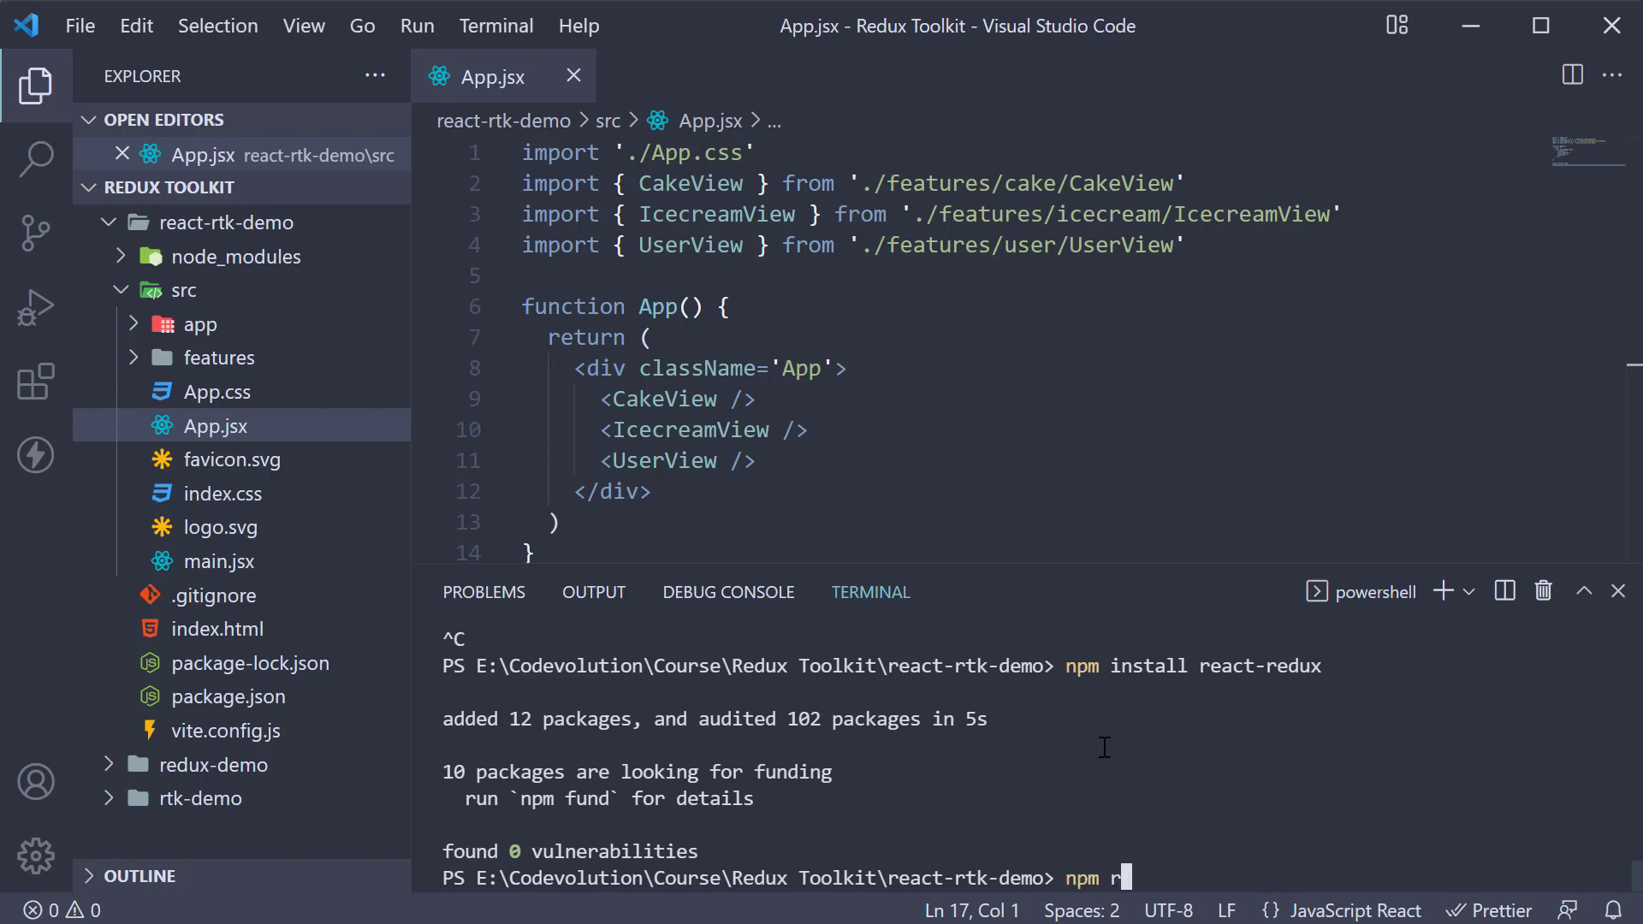
{"action": "type", "text": "un dev"}
{"action": "key", "text": "Return"}
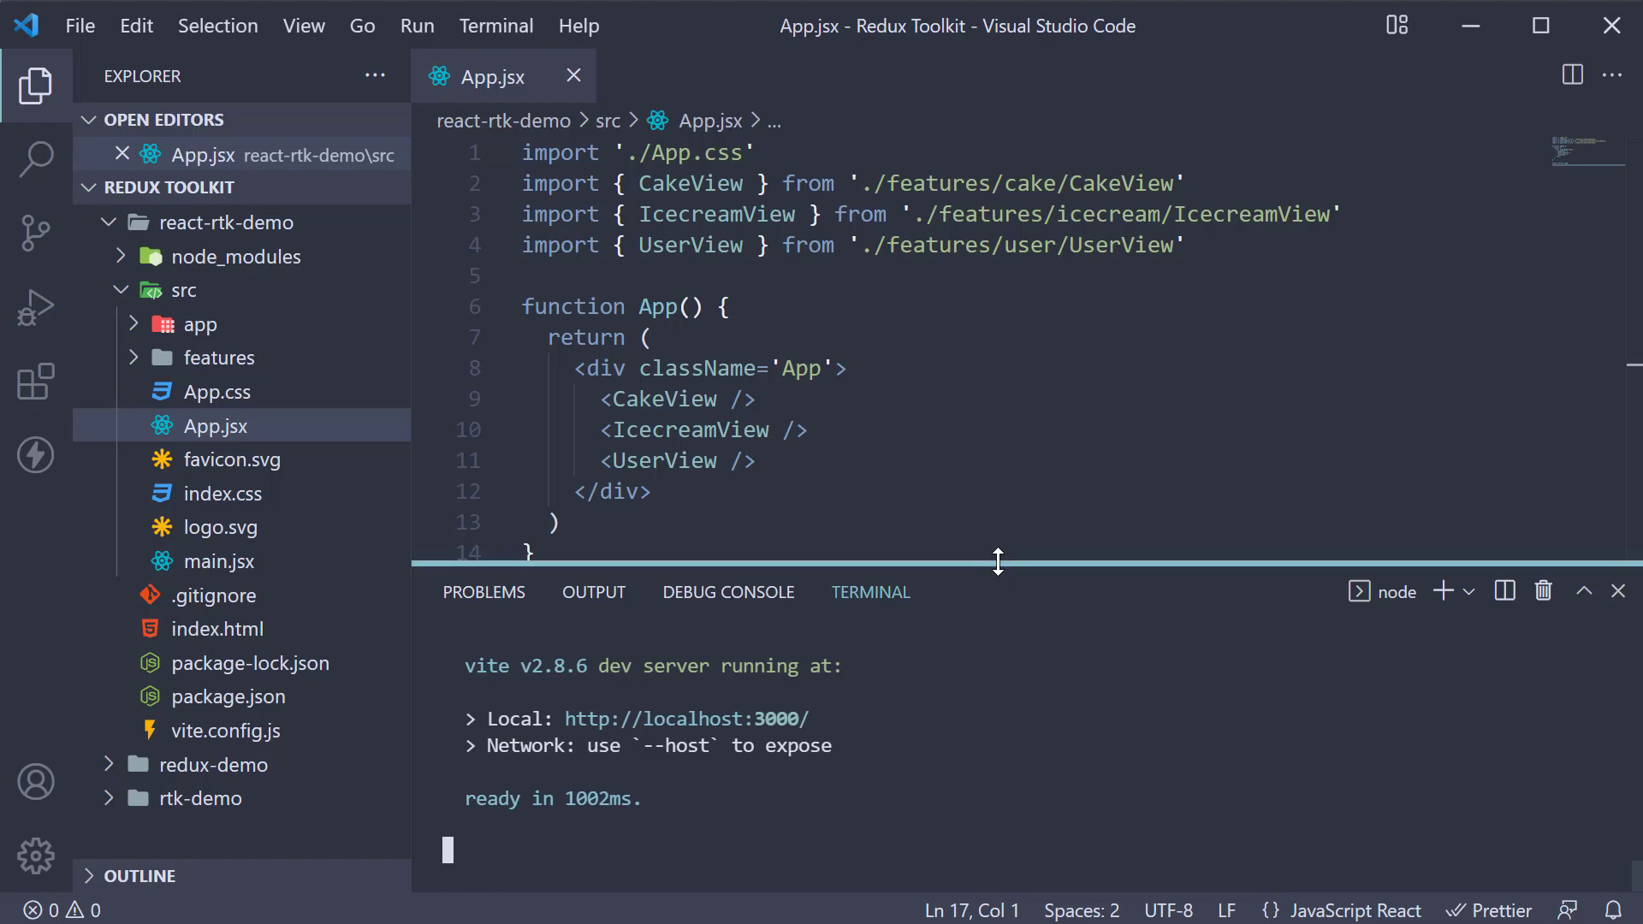
Collapse the terminal panel so App.jsx fills the editor
{"action": "left_click_drag", "start_coordinate": [997, 562], "coordinate": [998, 898]}
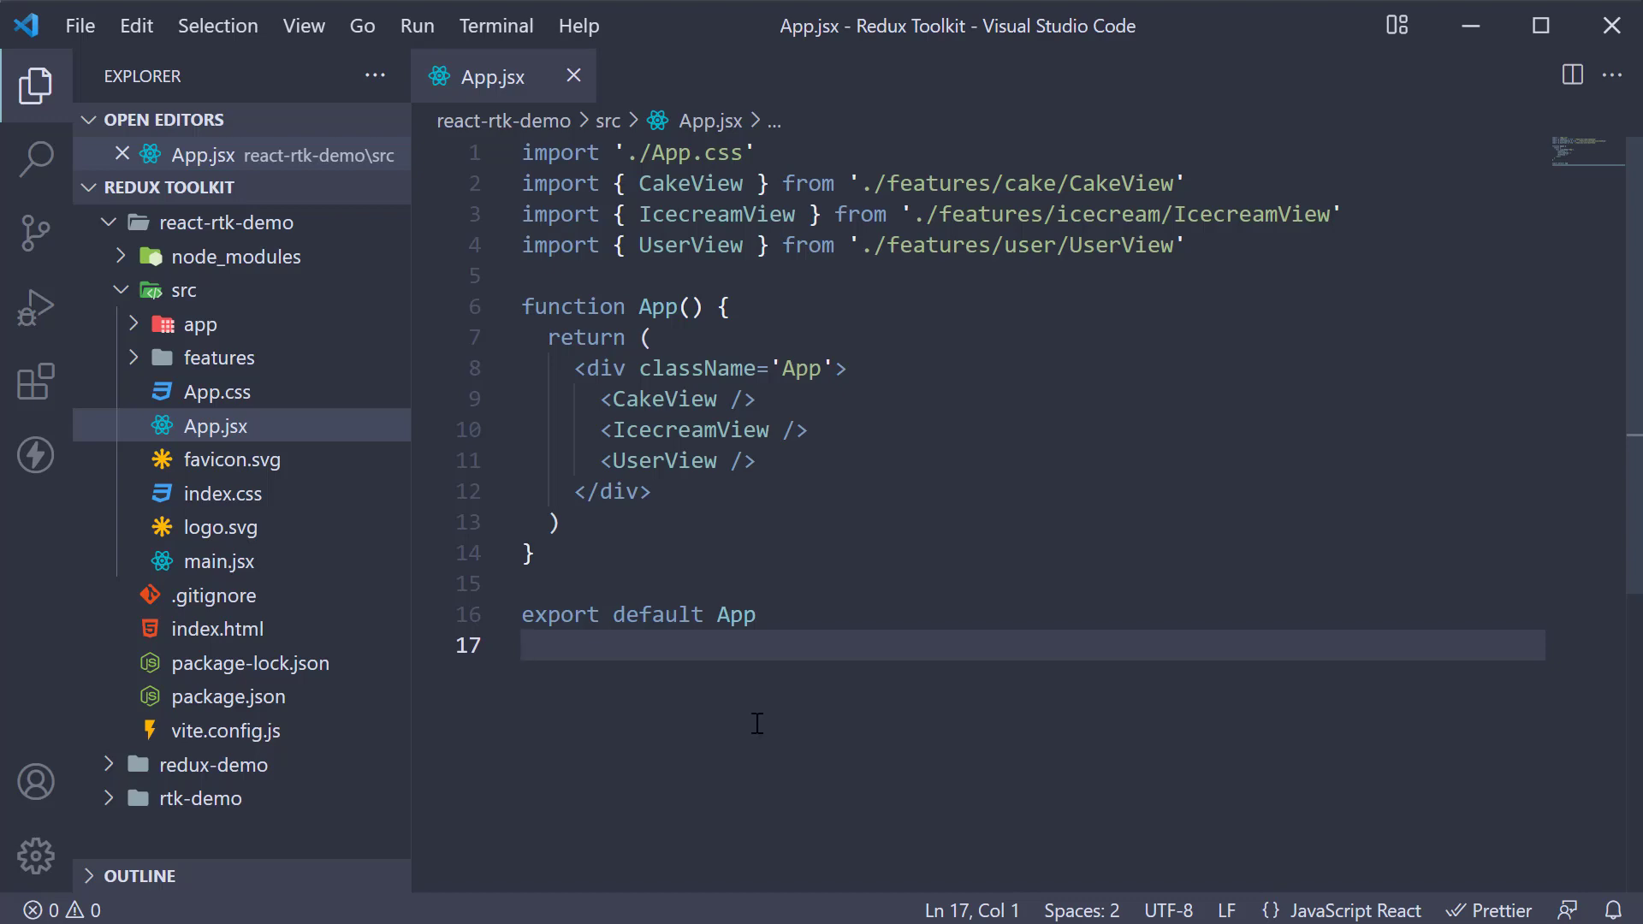
In main.jsx, add an import of Provider from 'react-redux' below line 2 and save
{"action": "left_click", "coordinate": [218, 561]}
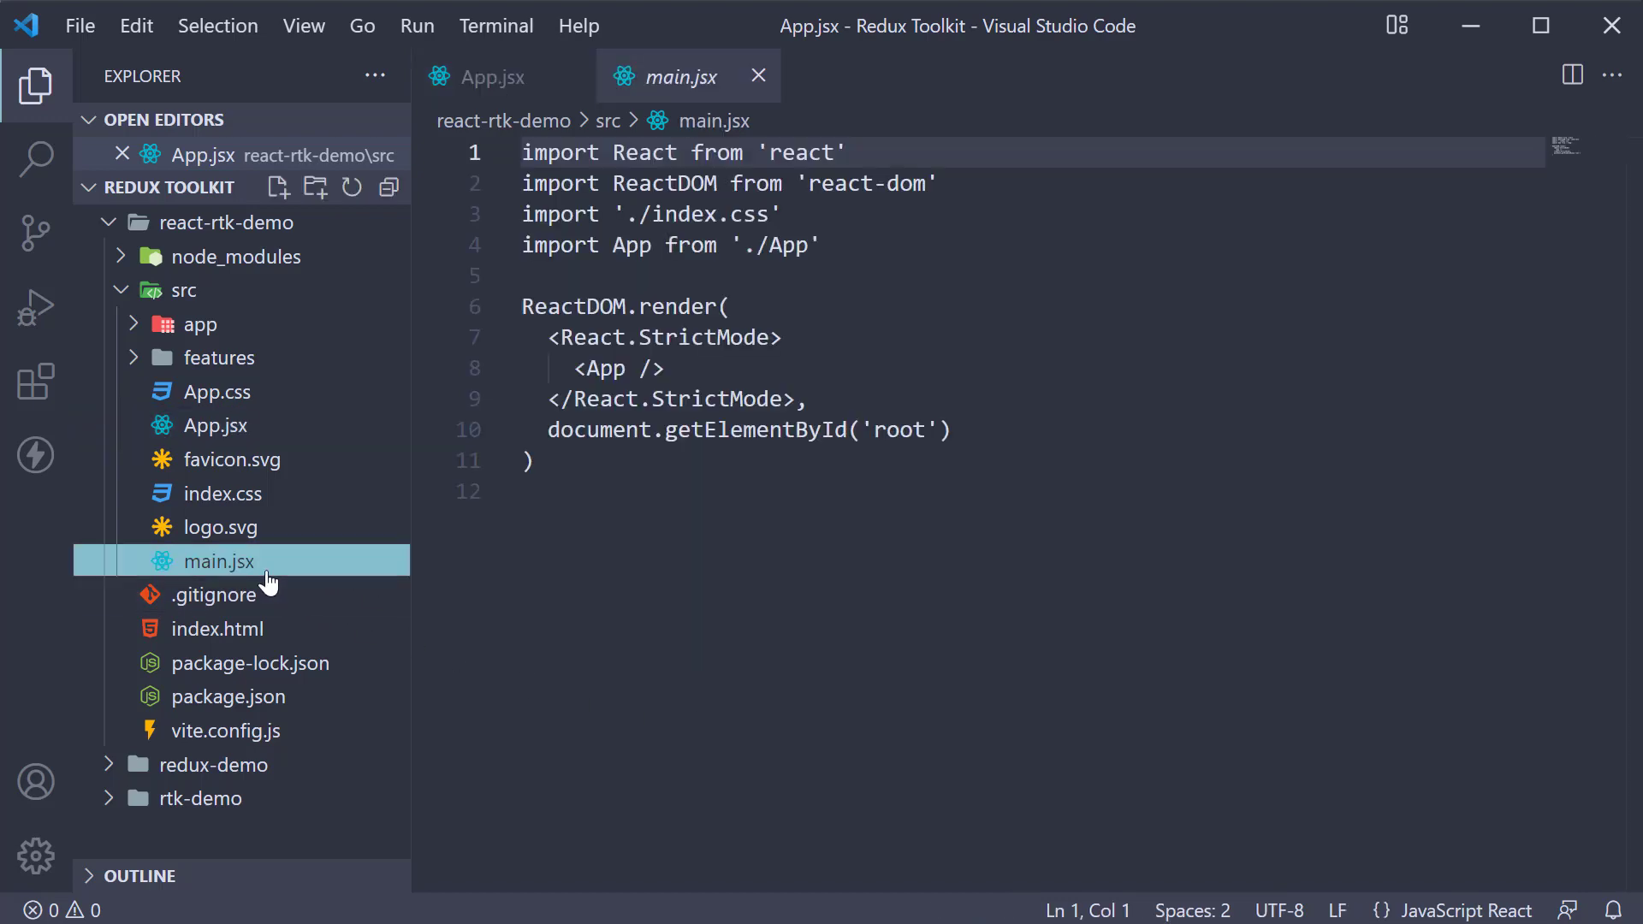
{"action": "left_click", "coordinate": [841, 669]}
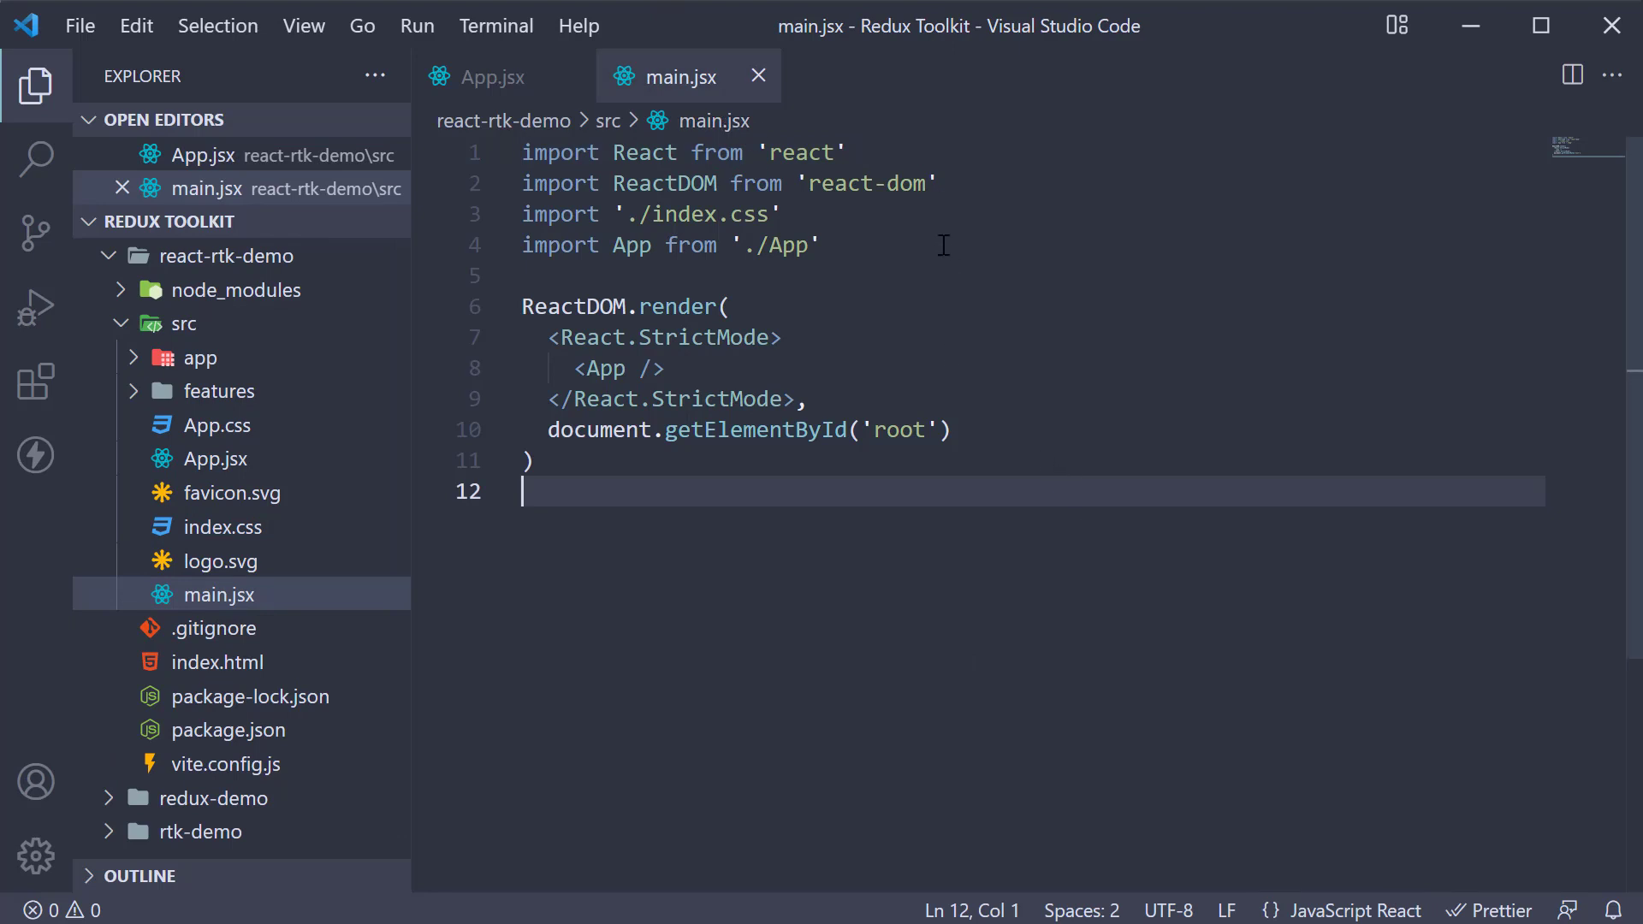
{"action": "left_click", "coordinate": [989, 180]}
{"action": "key", "text": "Return"}
{"action": "type", "text": "im"}
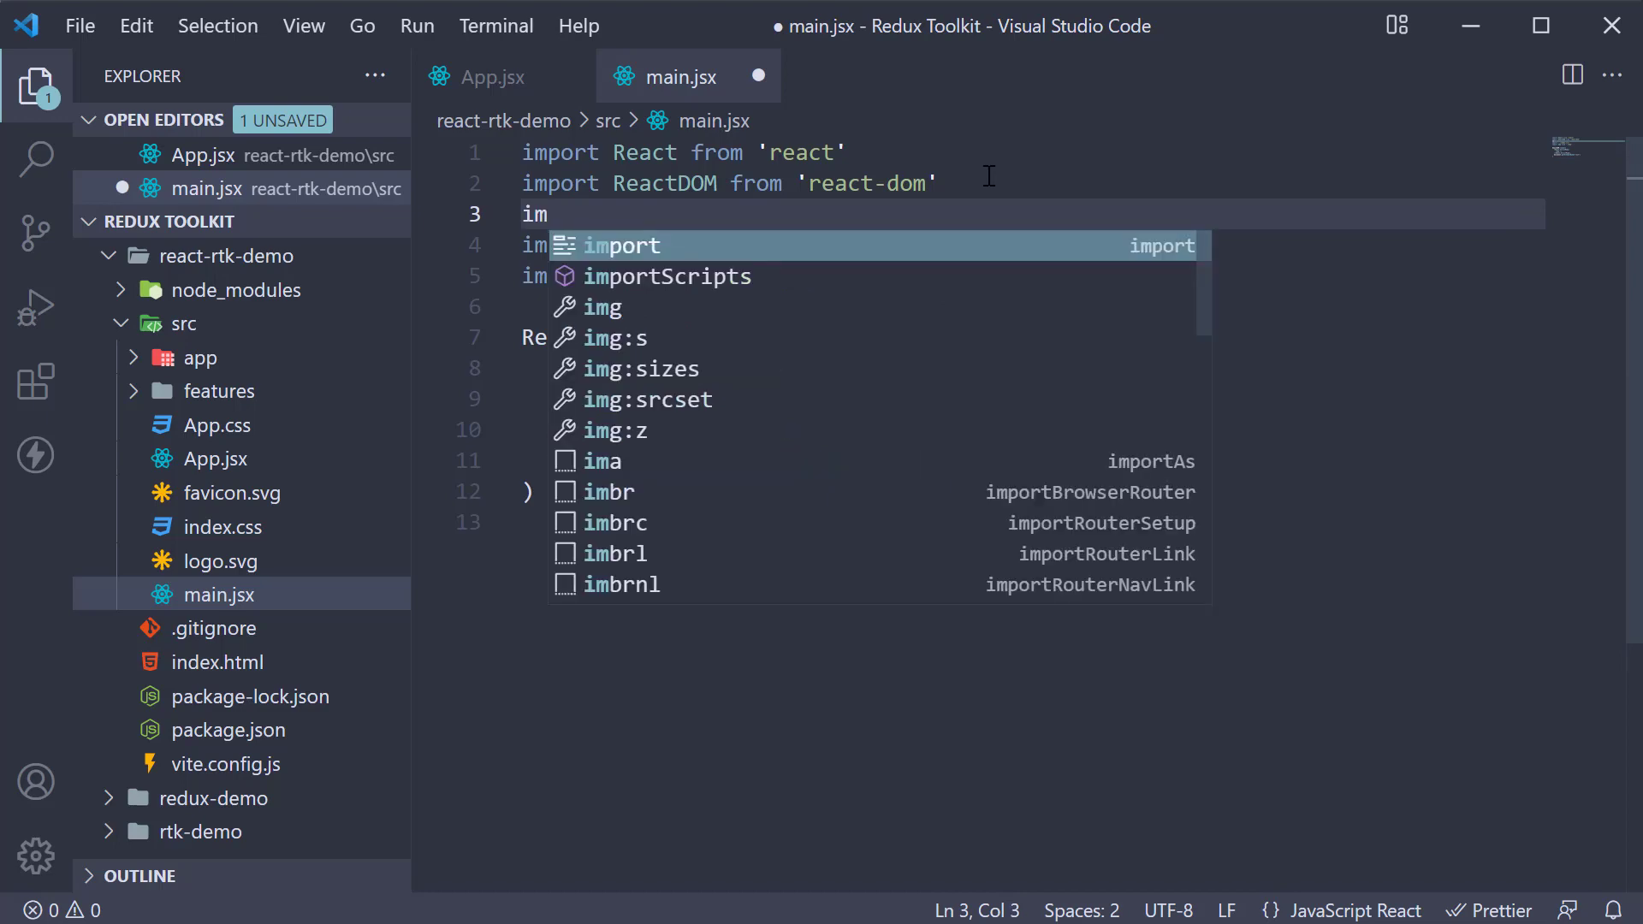
{"action": "type", "text": "port { Provider"}
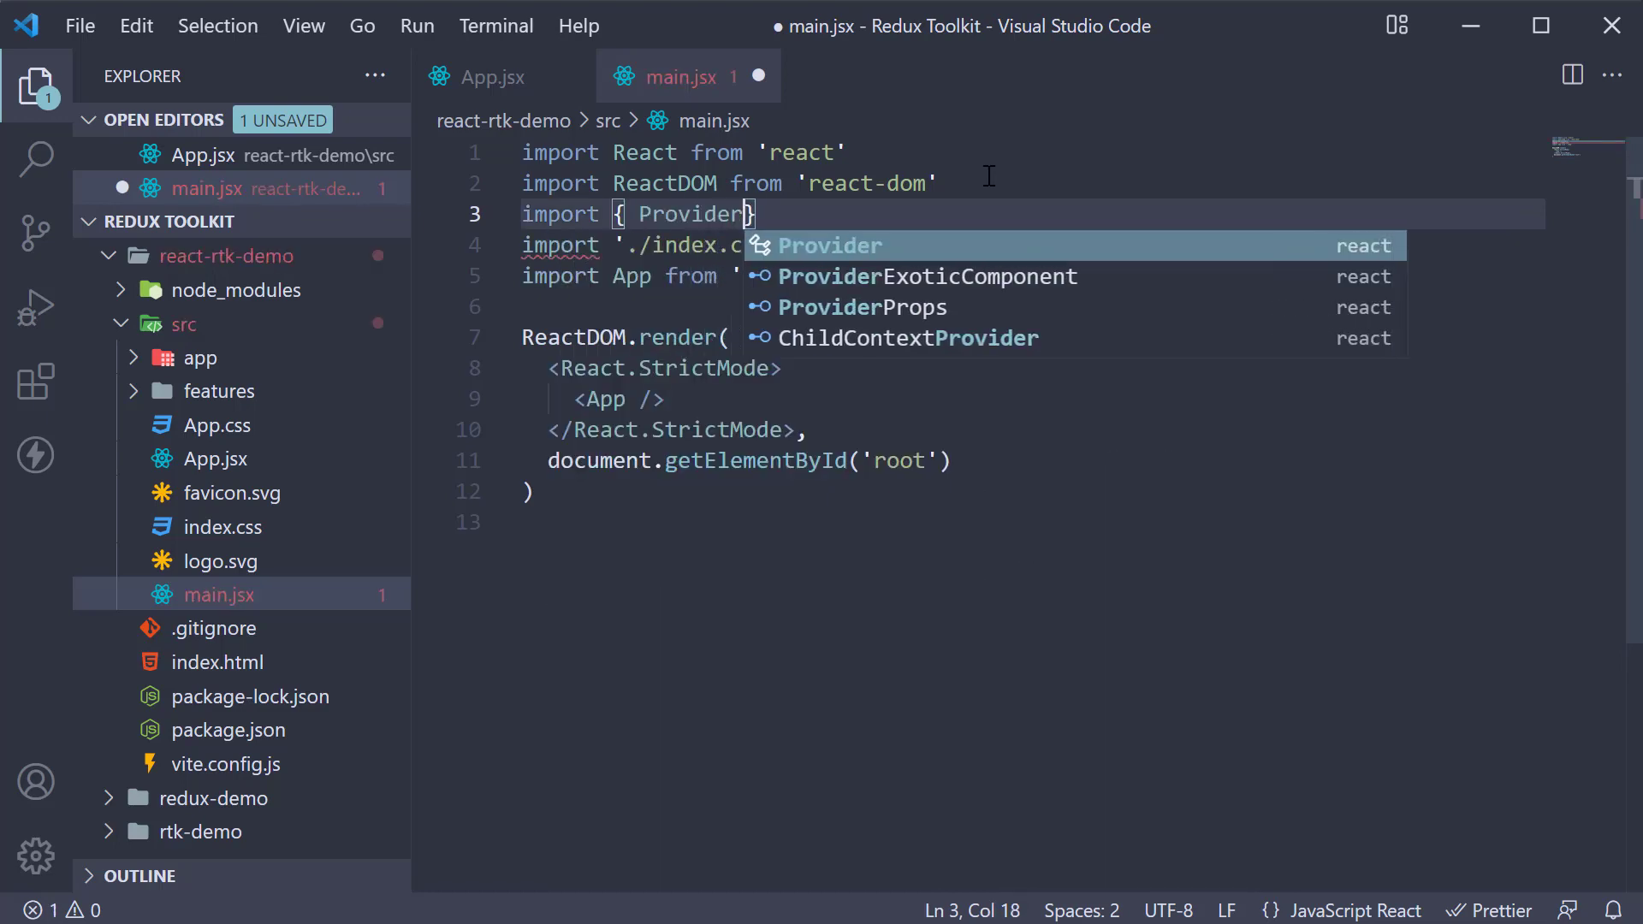
{"action": "key", "text": "End"}
{"action": "type", "text": "from 'rea"}
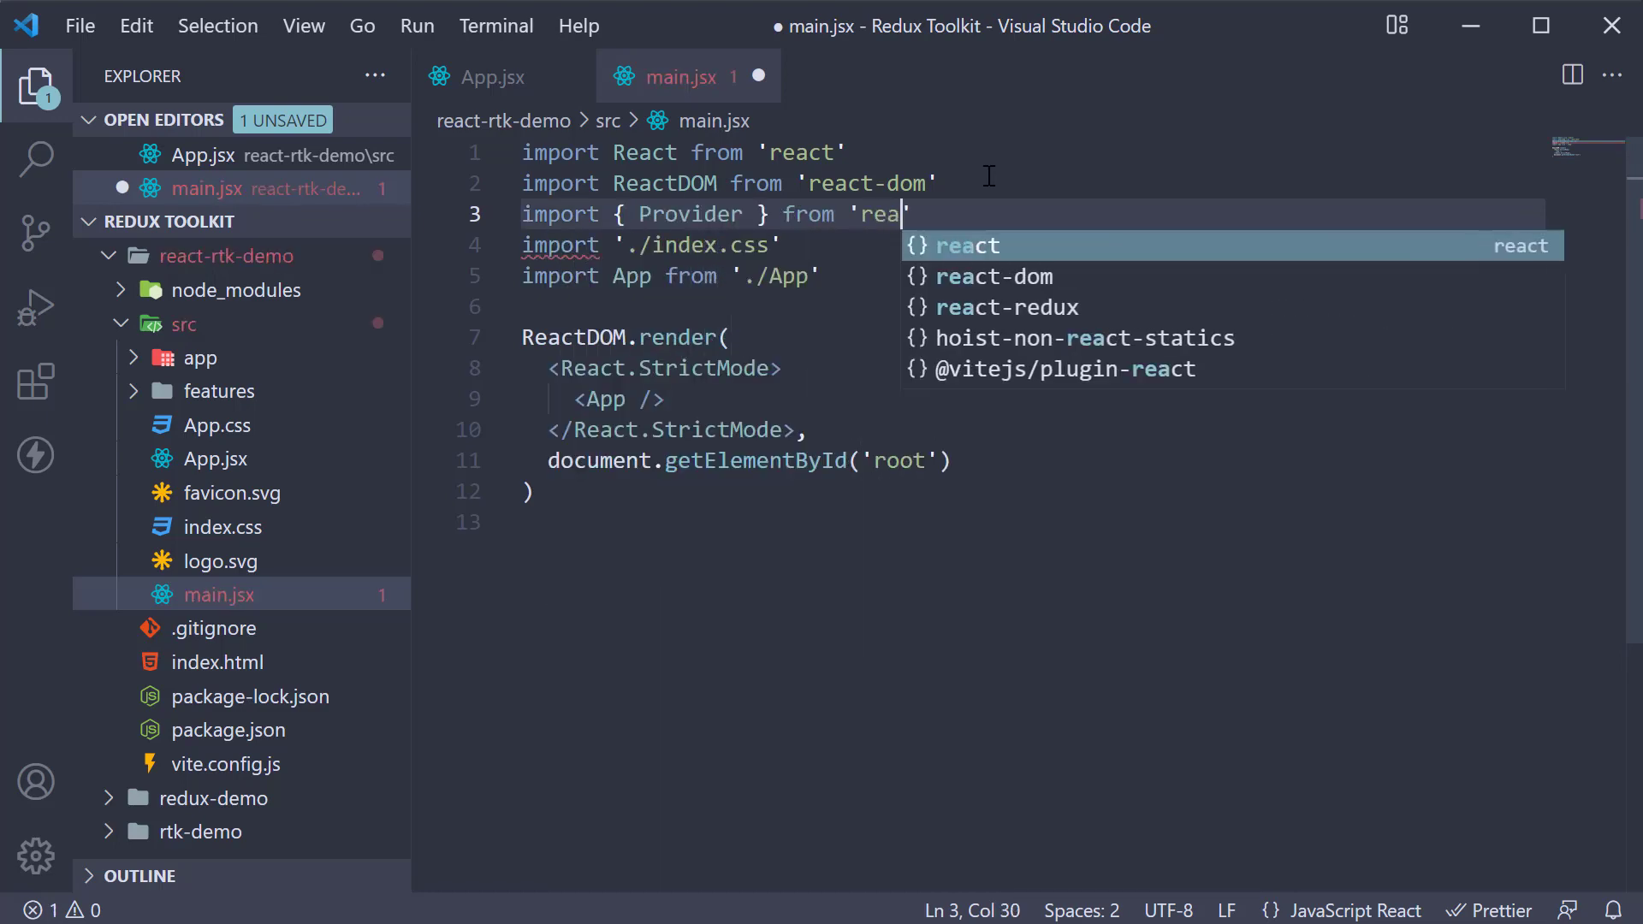
{"action": "key", "text": "Down"}
{"action": "key", "text": "Down"}
{"action": "key", "text": "Return"}
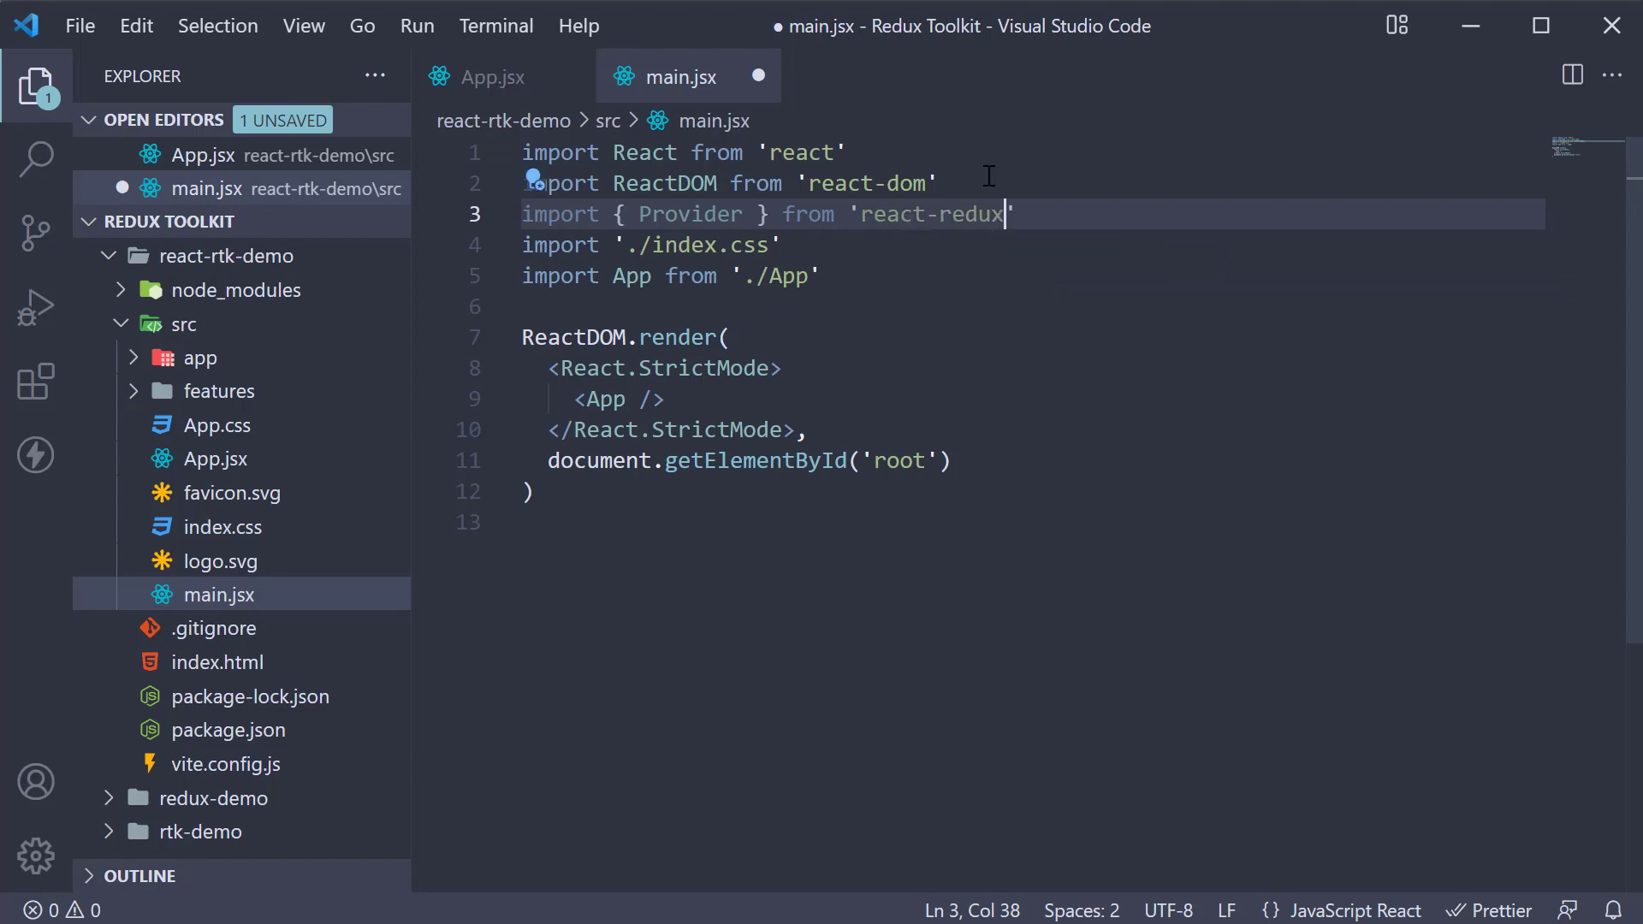
{"action": "key", "text": "ctrl+s"}
Wrap <App /> in <Provider> tags inside StrictMode and save main.jsx
{"action": "left_click", "coordinate": [847, 369]}
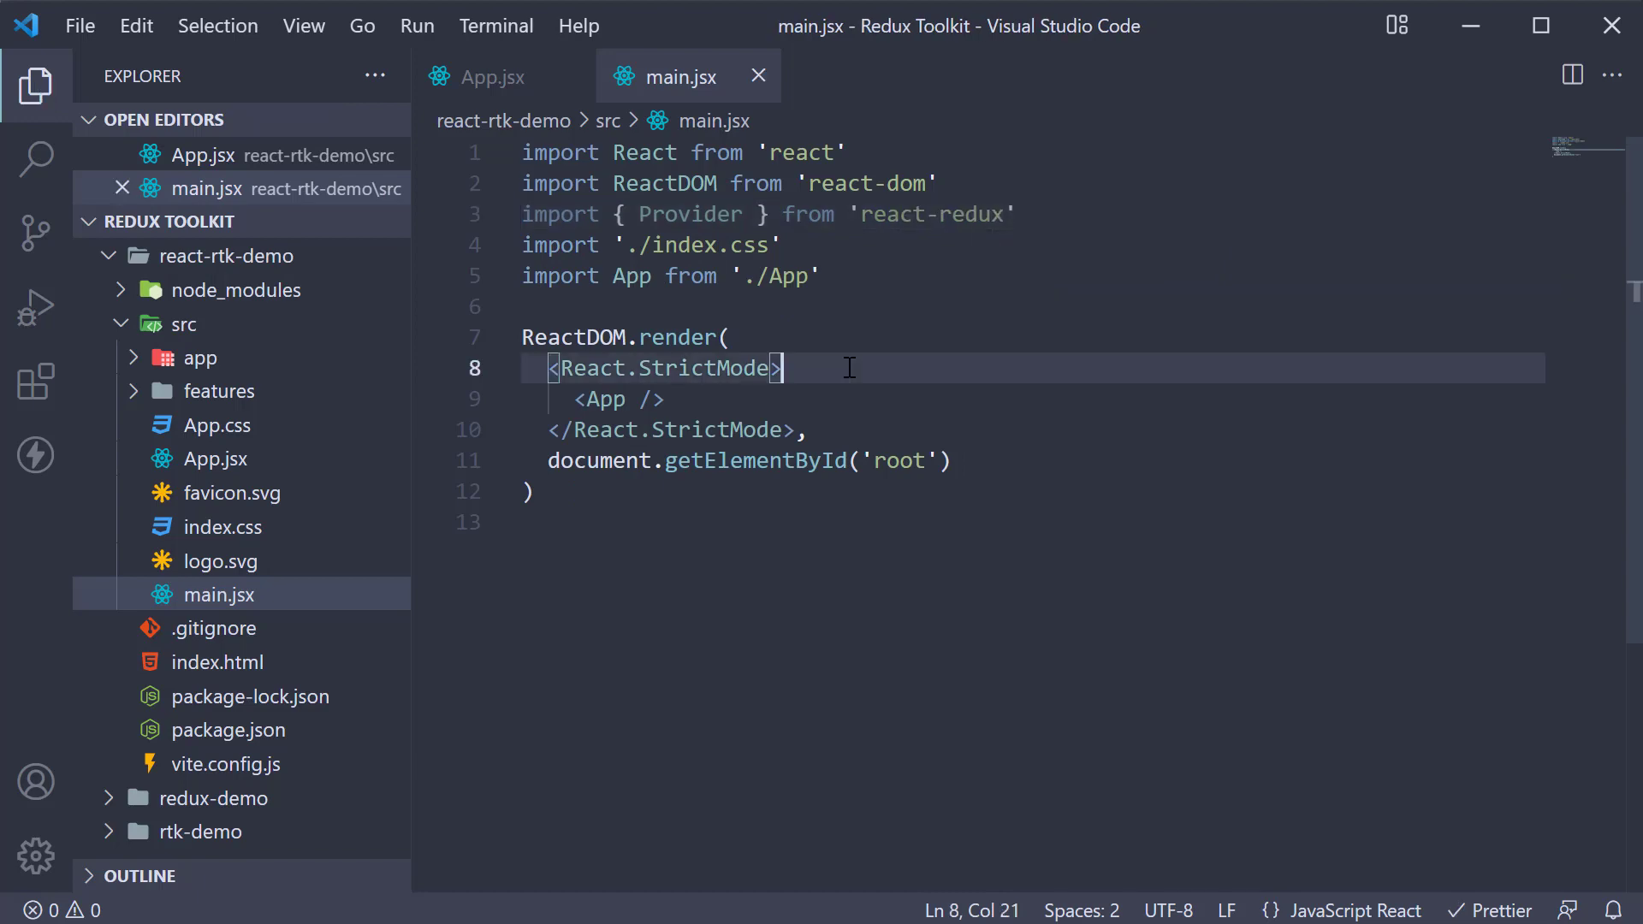
{"action": "key", "text": "Return"}
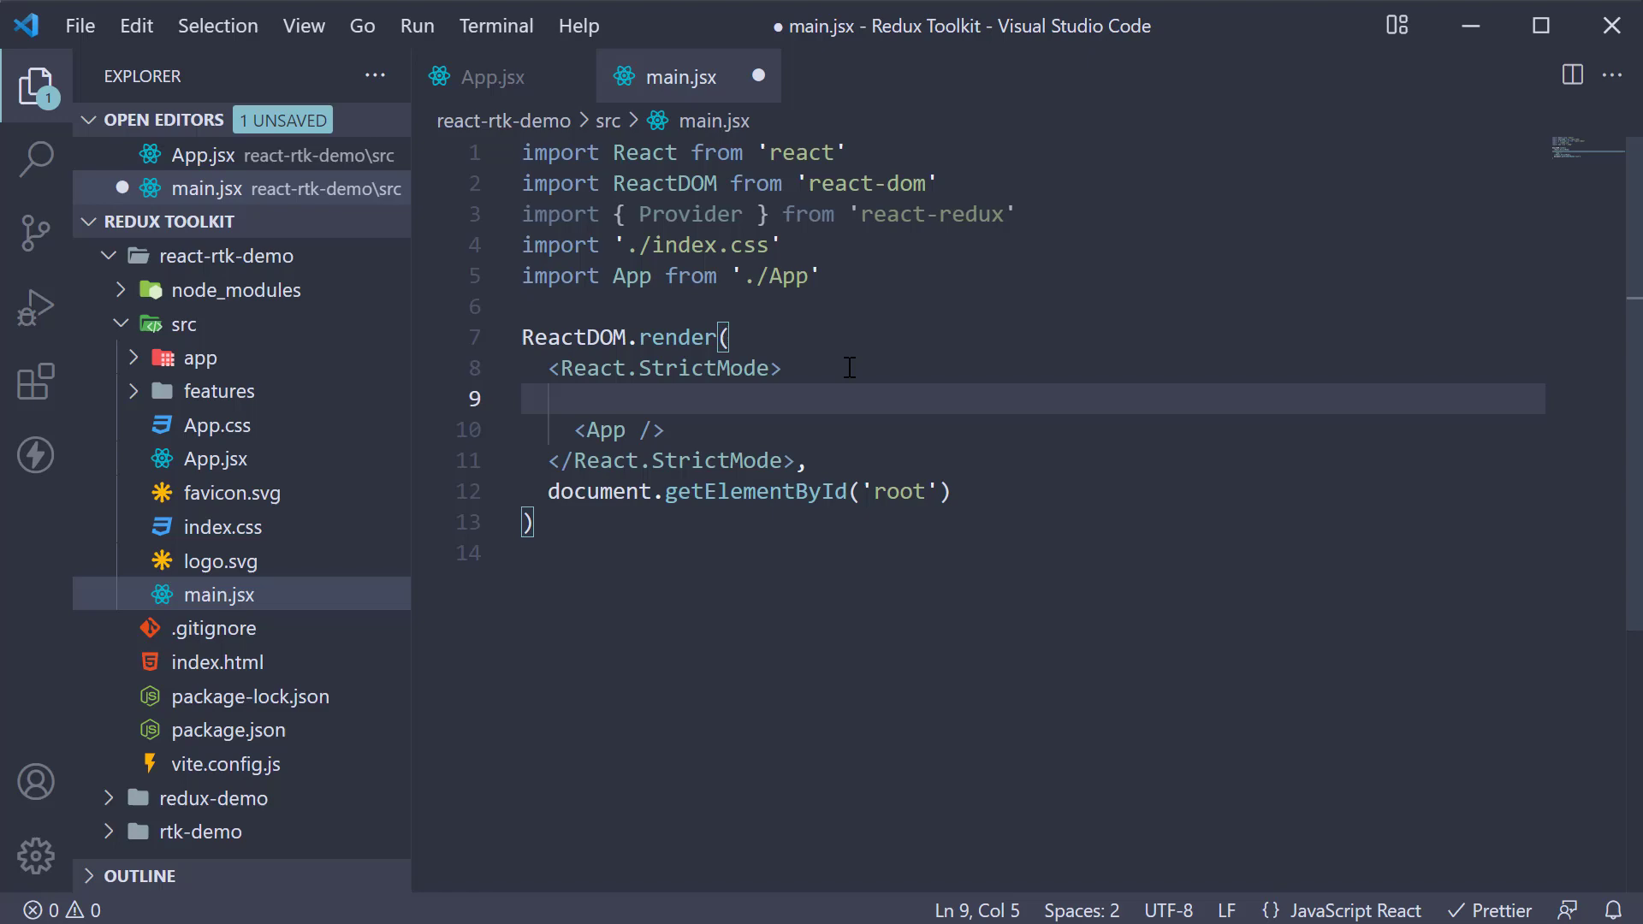
{"action": "type", "text": "<Pro"}
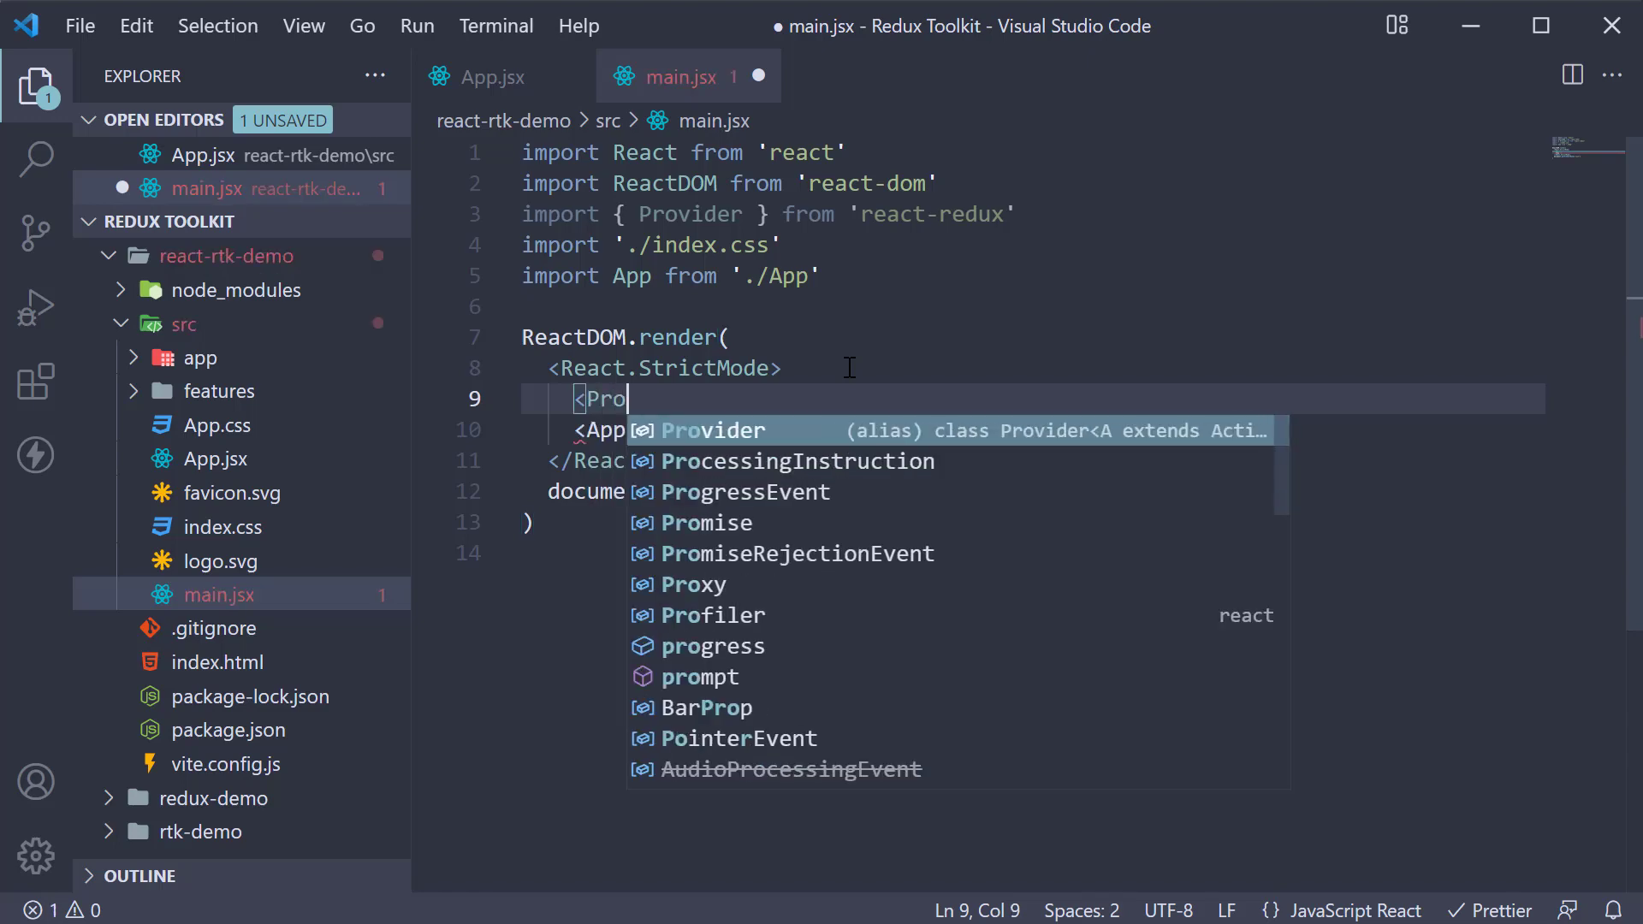
{"action": "key", "text": "Tab"}
{"action": "key", "text": "shift+End"}
{"action": "key", "text": "ctrl+x"}
{"action": "key", "text": "Down"}
{"action": "key", "text": "Return"}
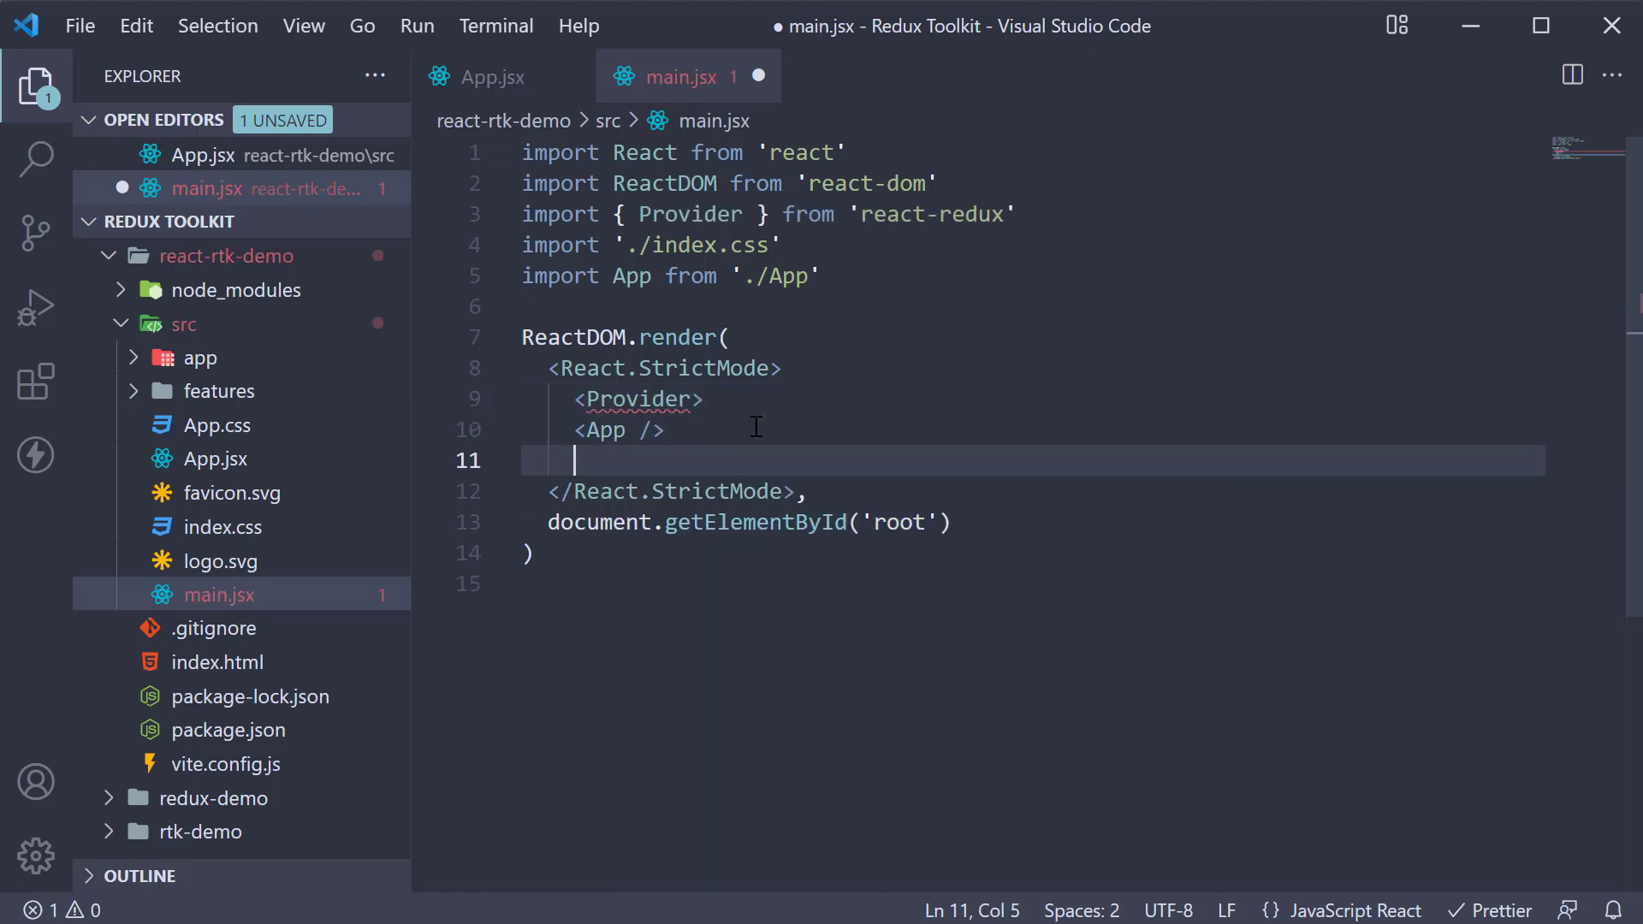
{"action": "key", "text": "ctrl+v"}
{"action": "key", "text": "ctrl+s"}
{"action": "left_click", "coordinate": [751, 409]}
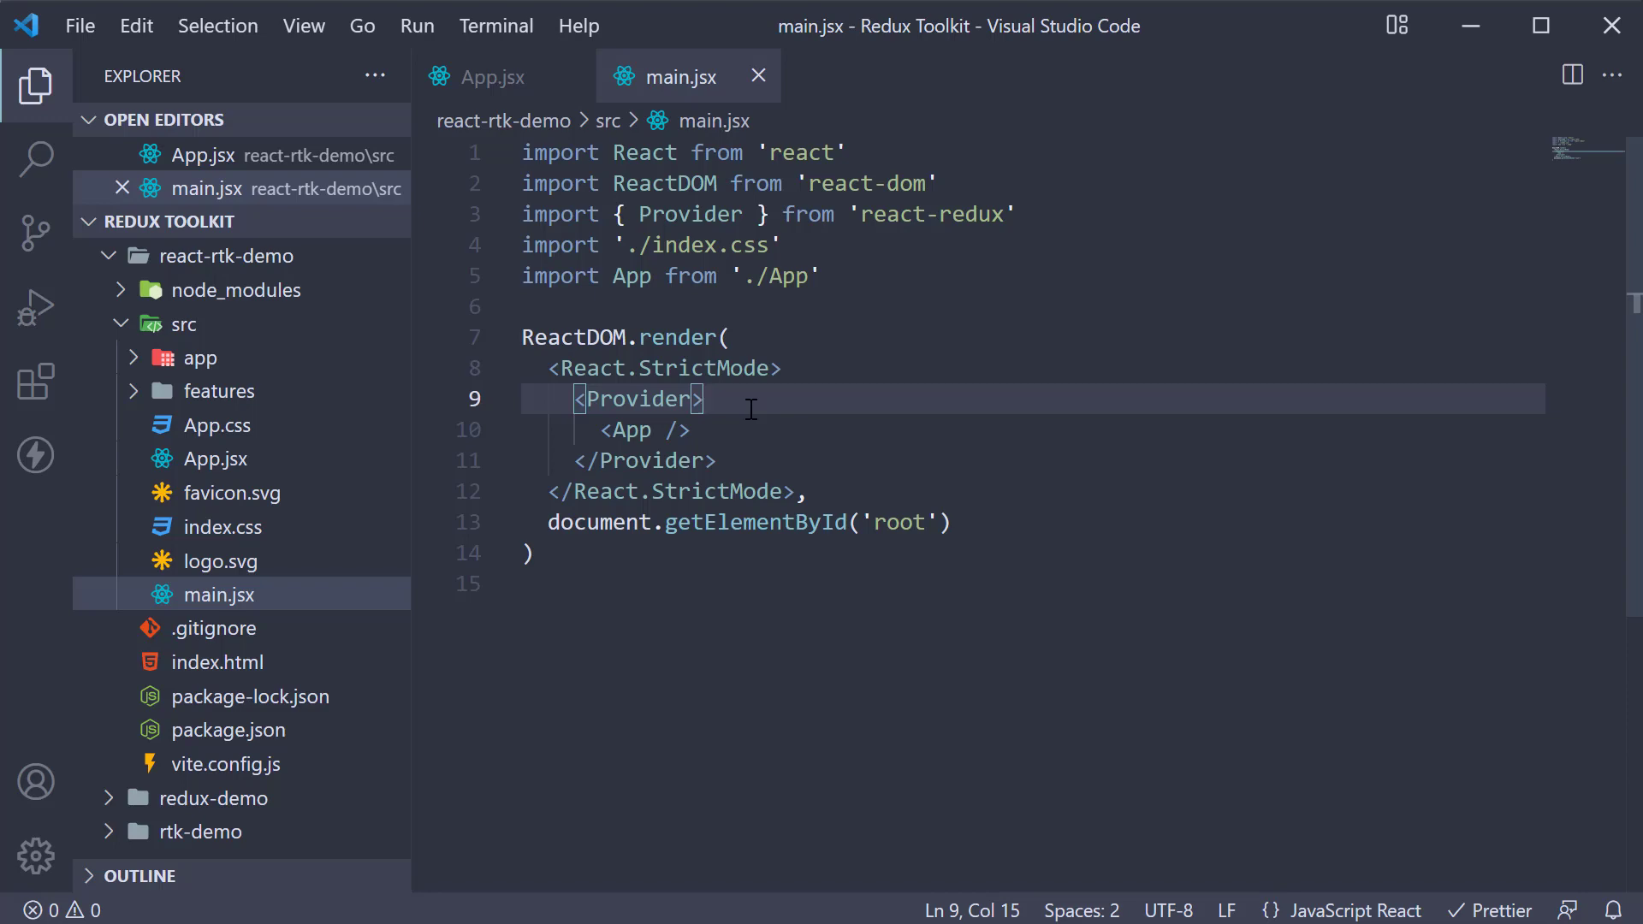
Add an import of store from './app/store' below the Provider import
{"action": "left_click", "coordinate": [1052, 215]}
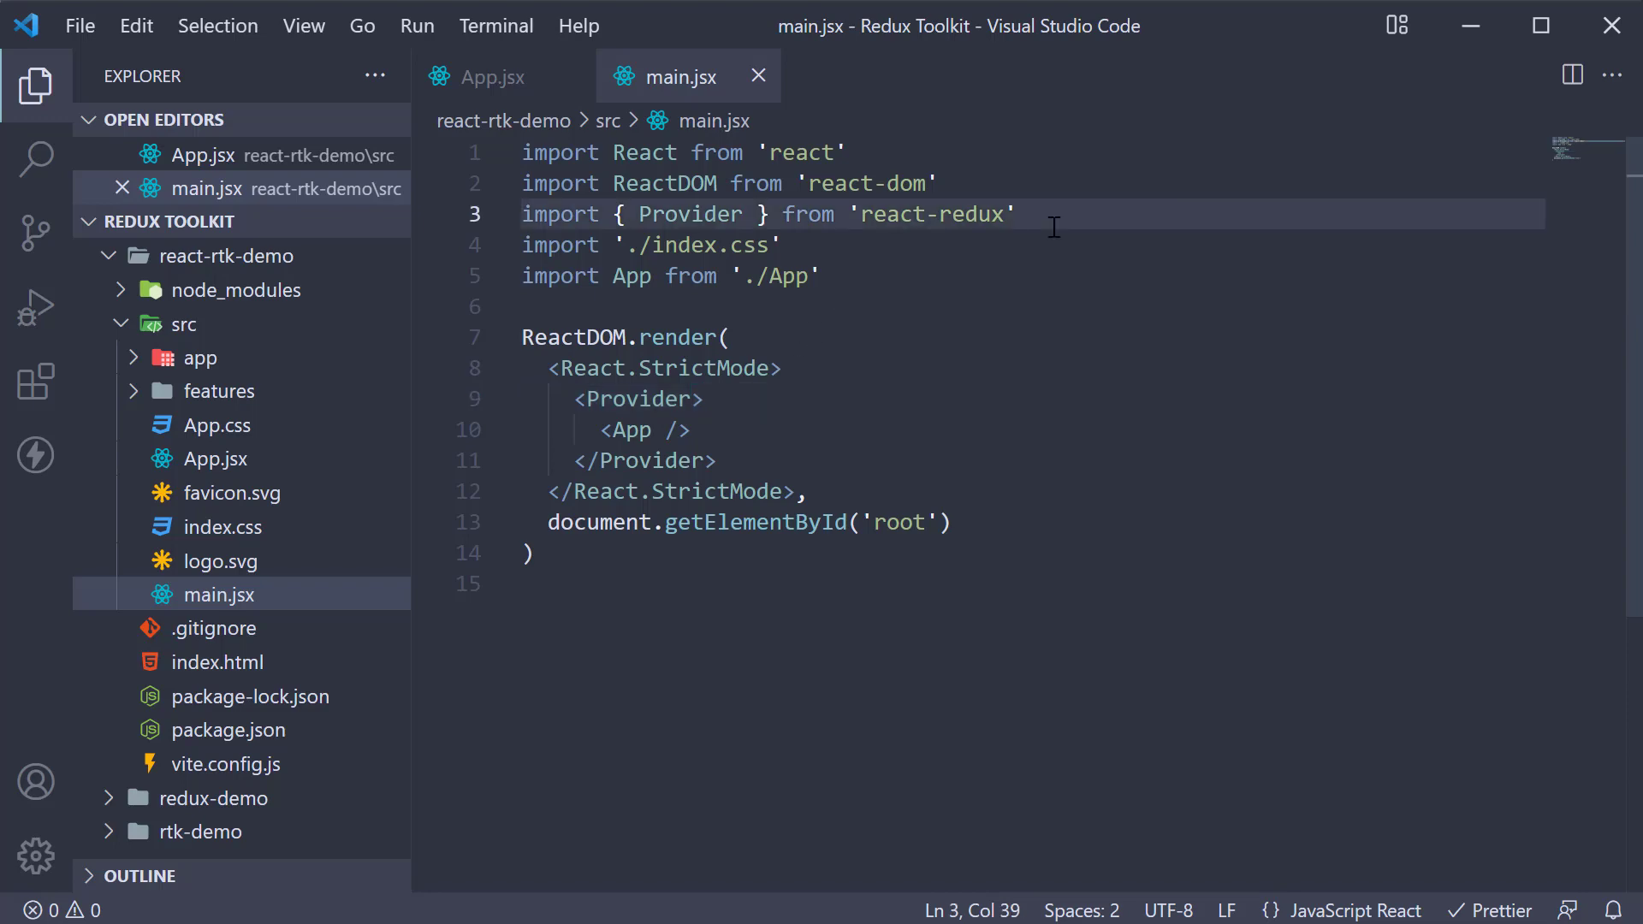
{"action": "key", "text": "Return"}
{"action": "type", "text": "im"}
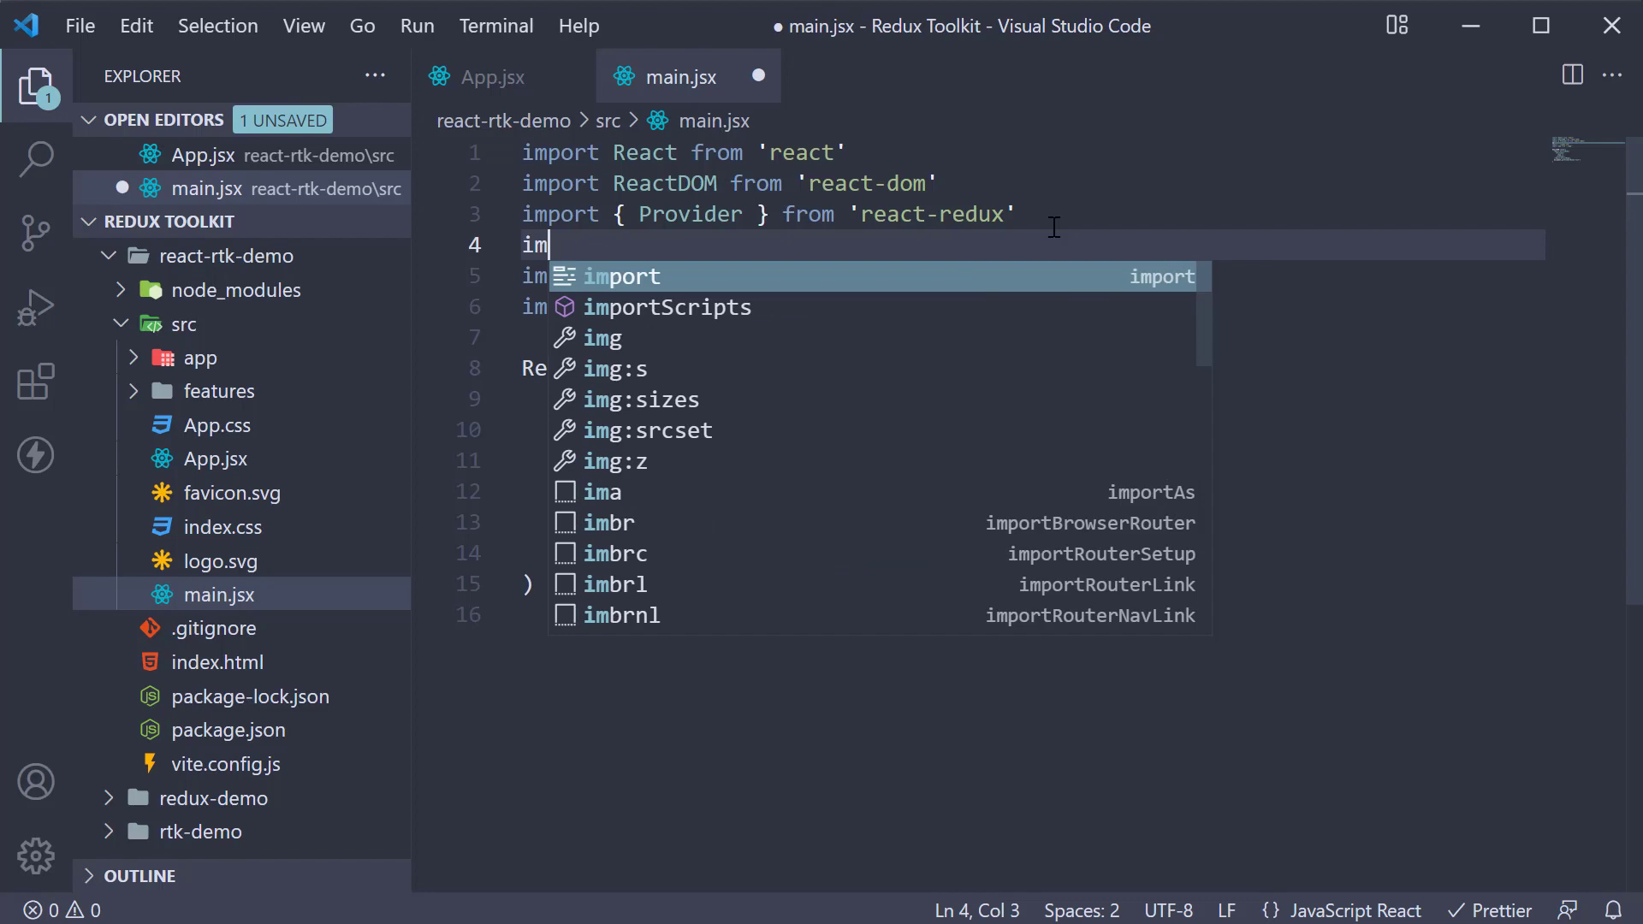
{"action": "type", "text": "port store fr"}
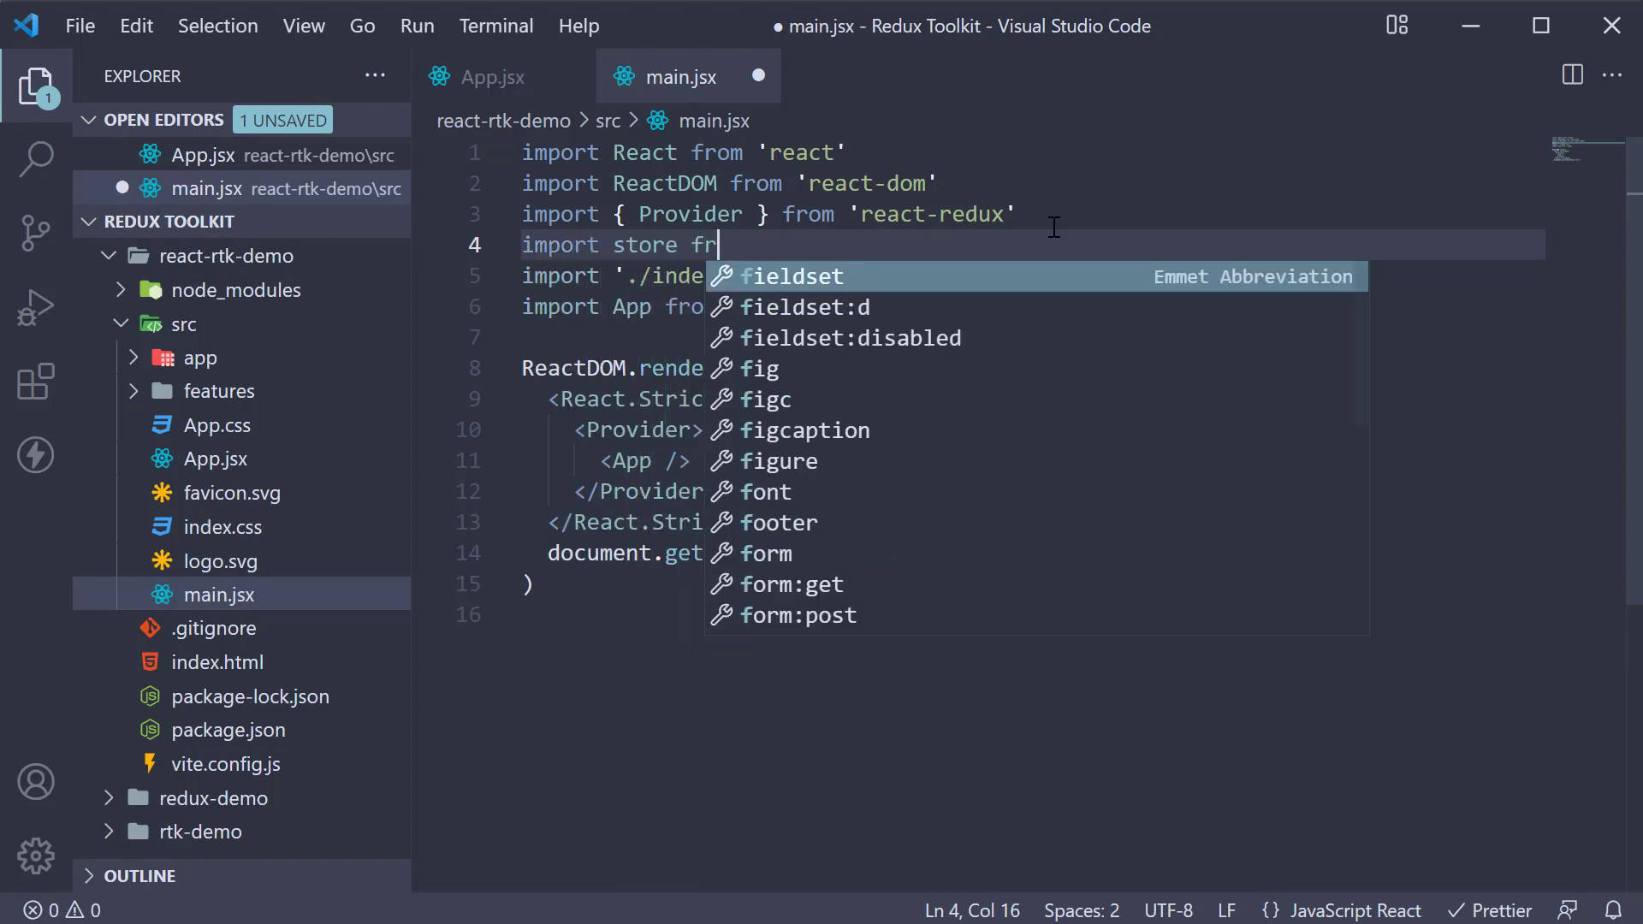
{"action": "type", "text": "om '../"}
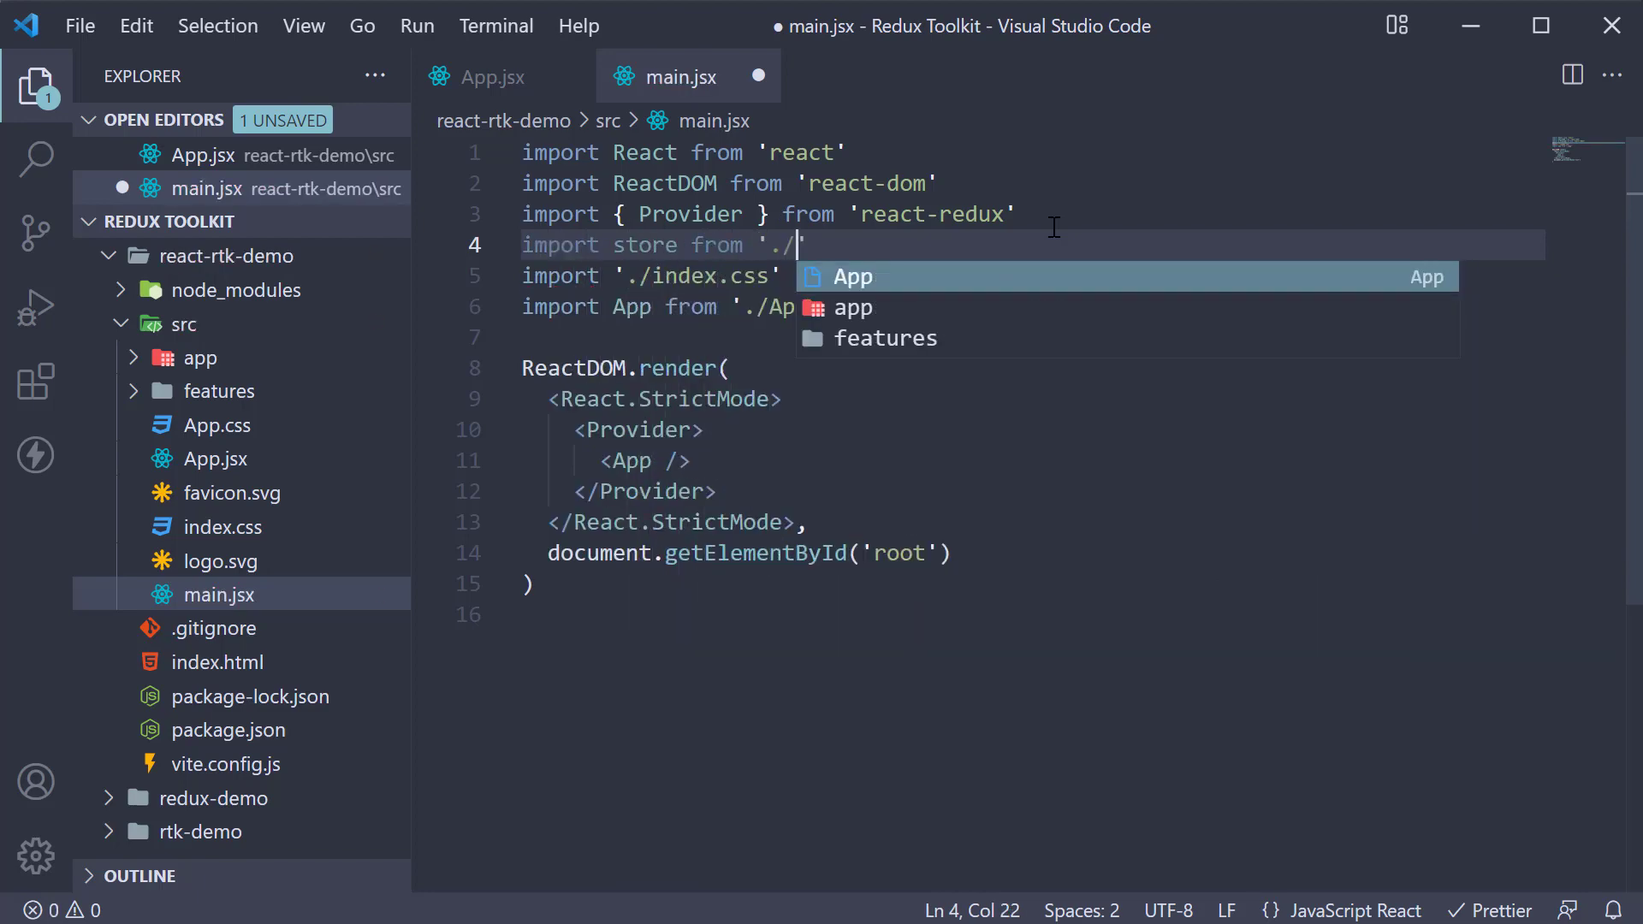
{"action": "key", "text": "Down"}
{"action": "key", "text": "Return"}
{"action": "type", "text": "/"}
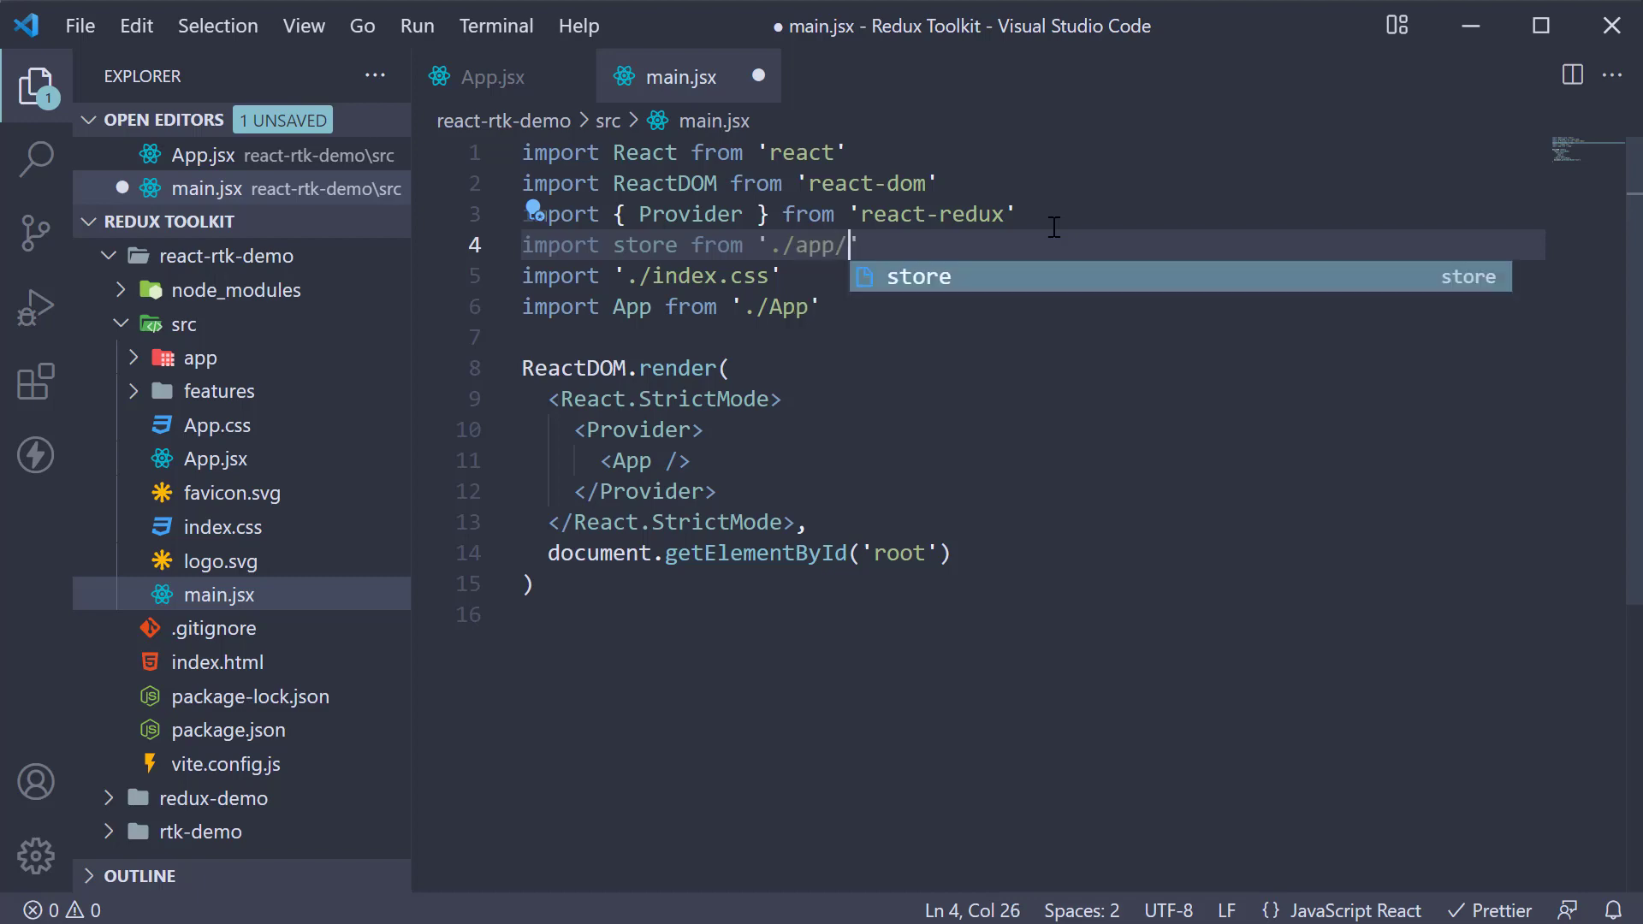
{"action": "key", "text": "Return"}
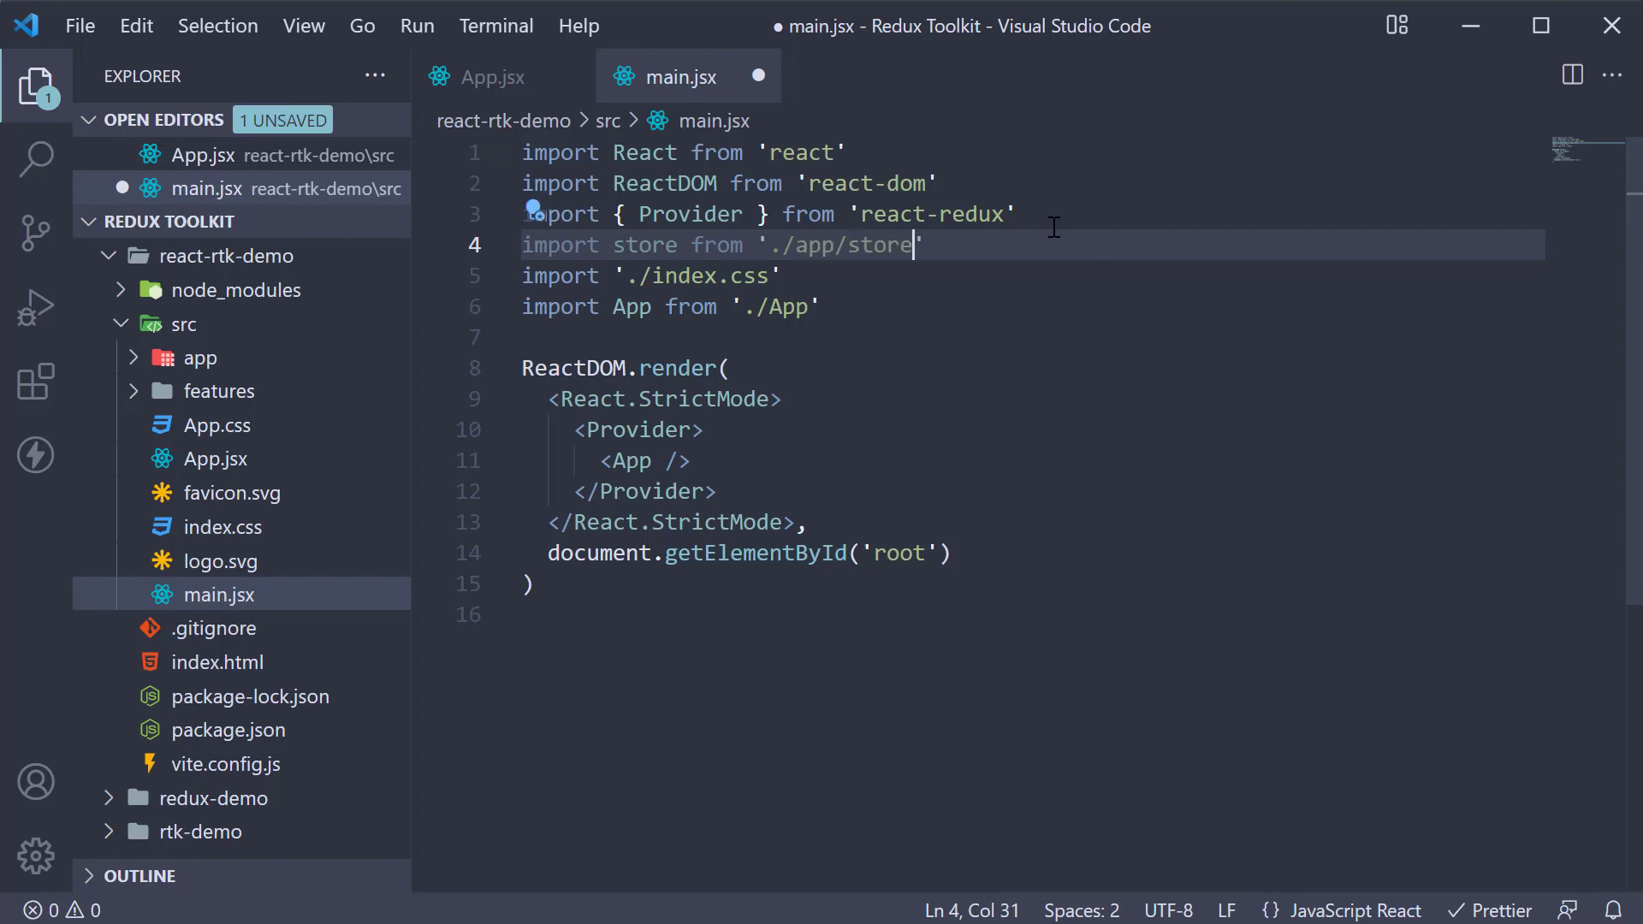
Pass store={store} to the Provider opening tag and save main.jsx
{"action": "left_click", "coordinate": [695, 429]}
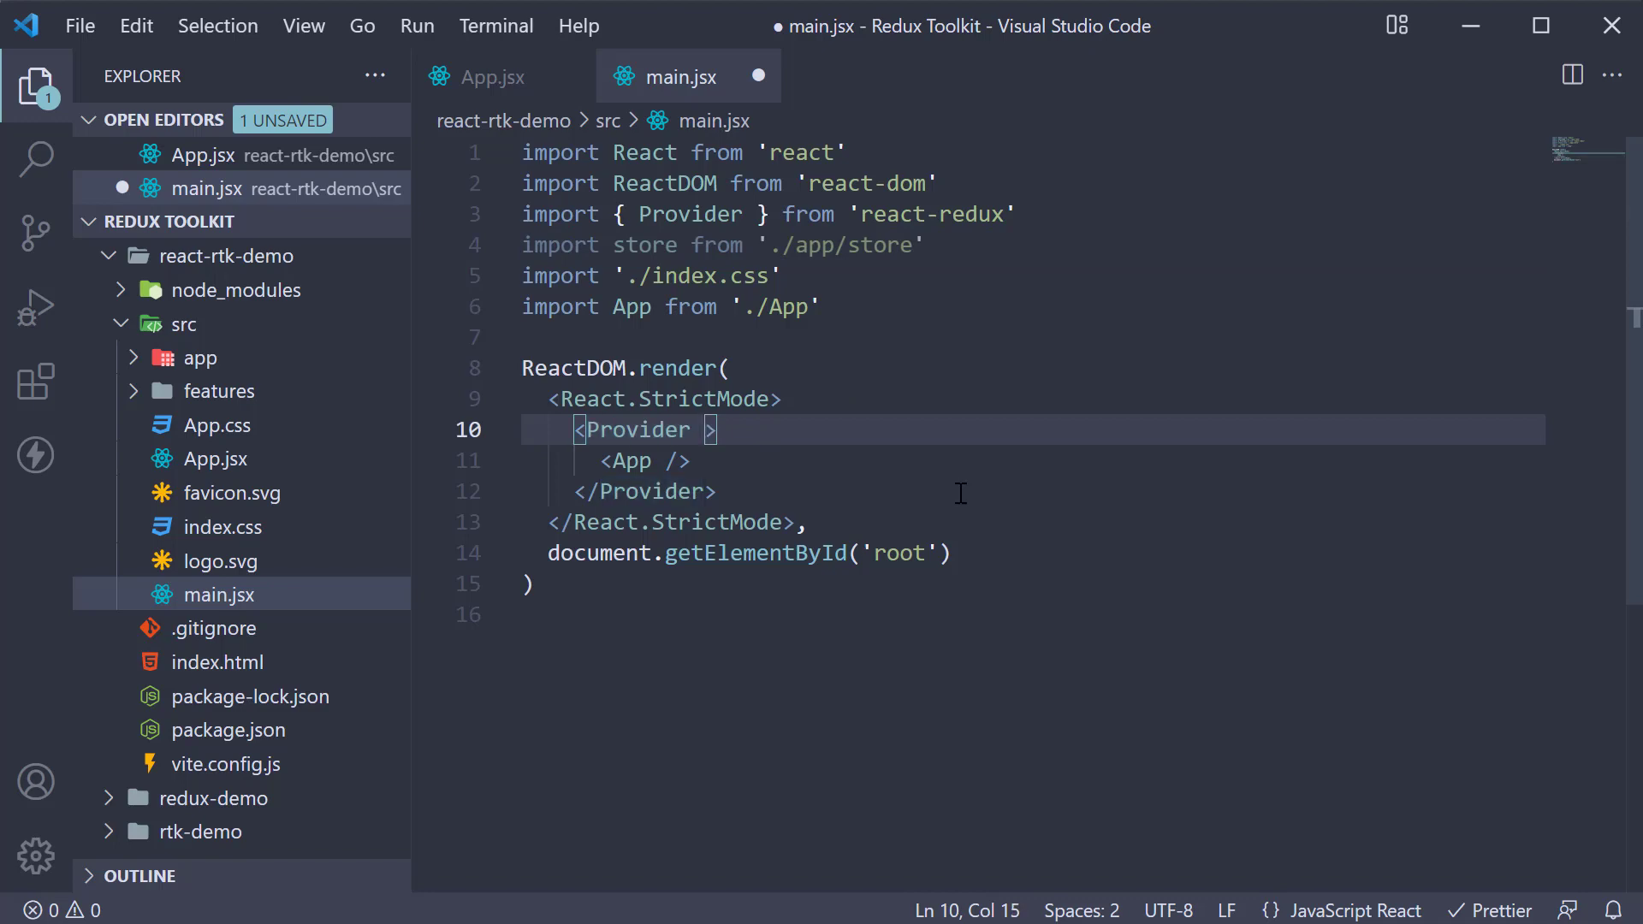
{"action": "type", "text": "st"}
{"action": "key", "text": "Tab"}
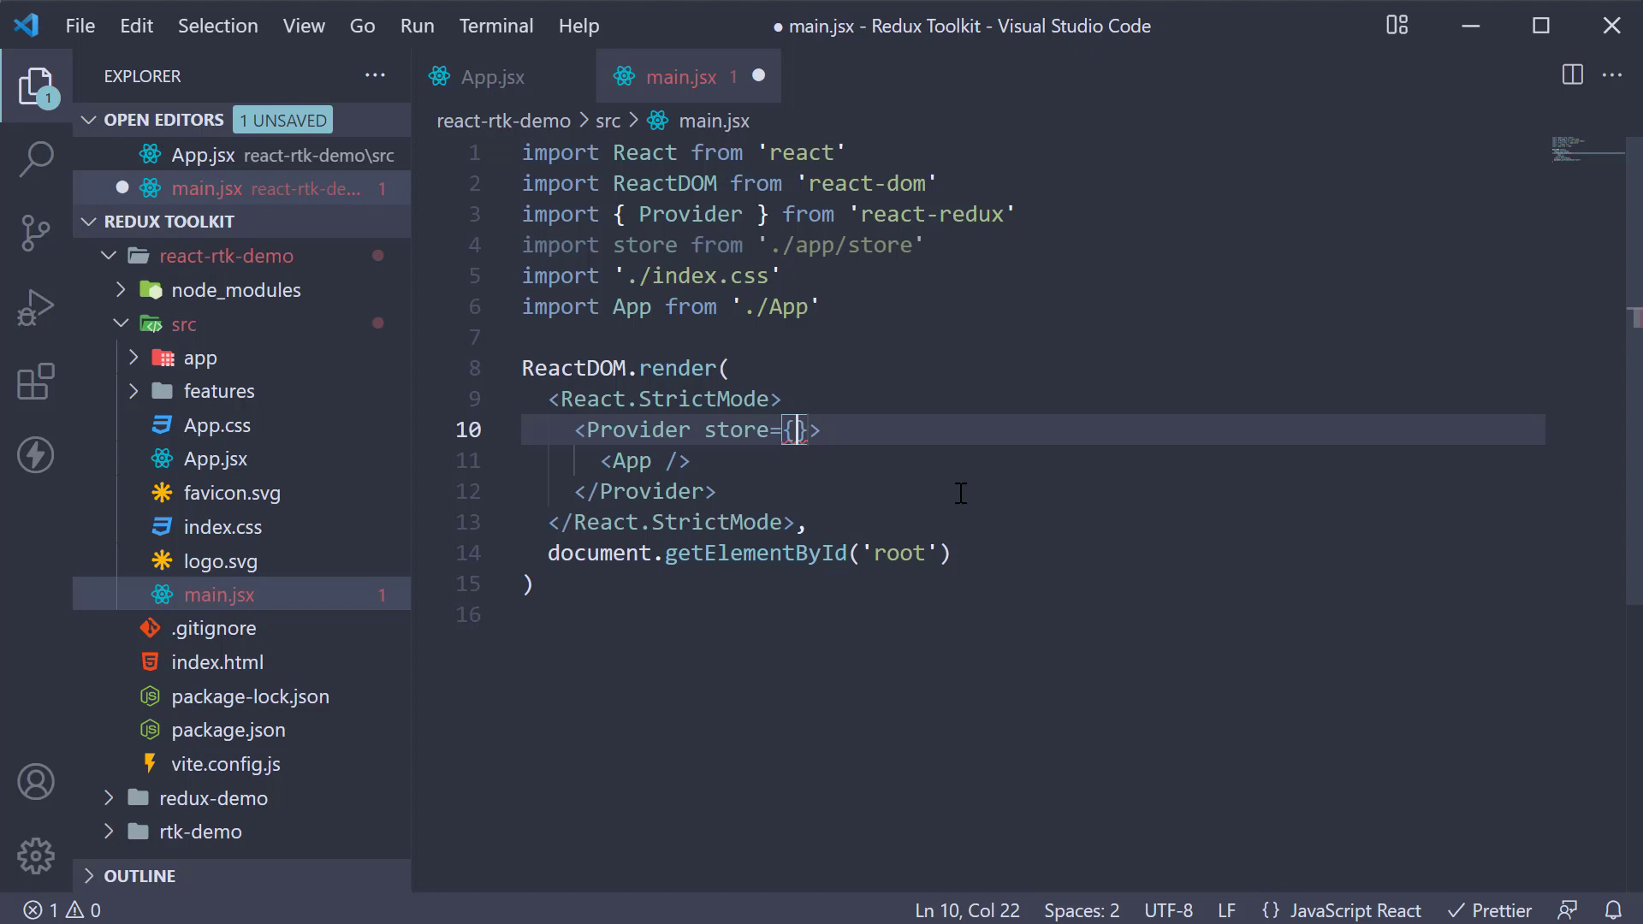
{"action": "type", "text": "store"}
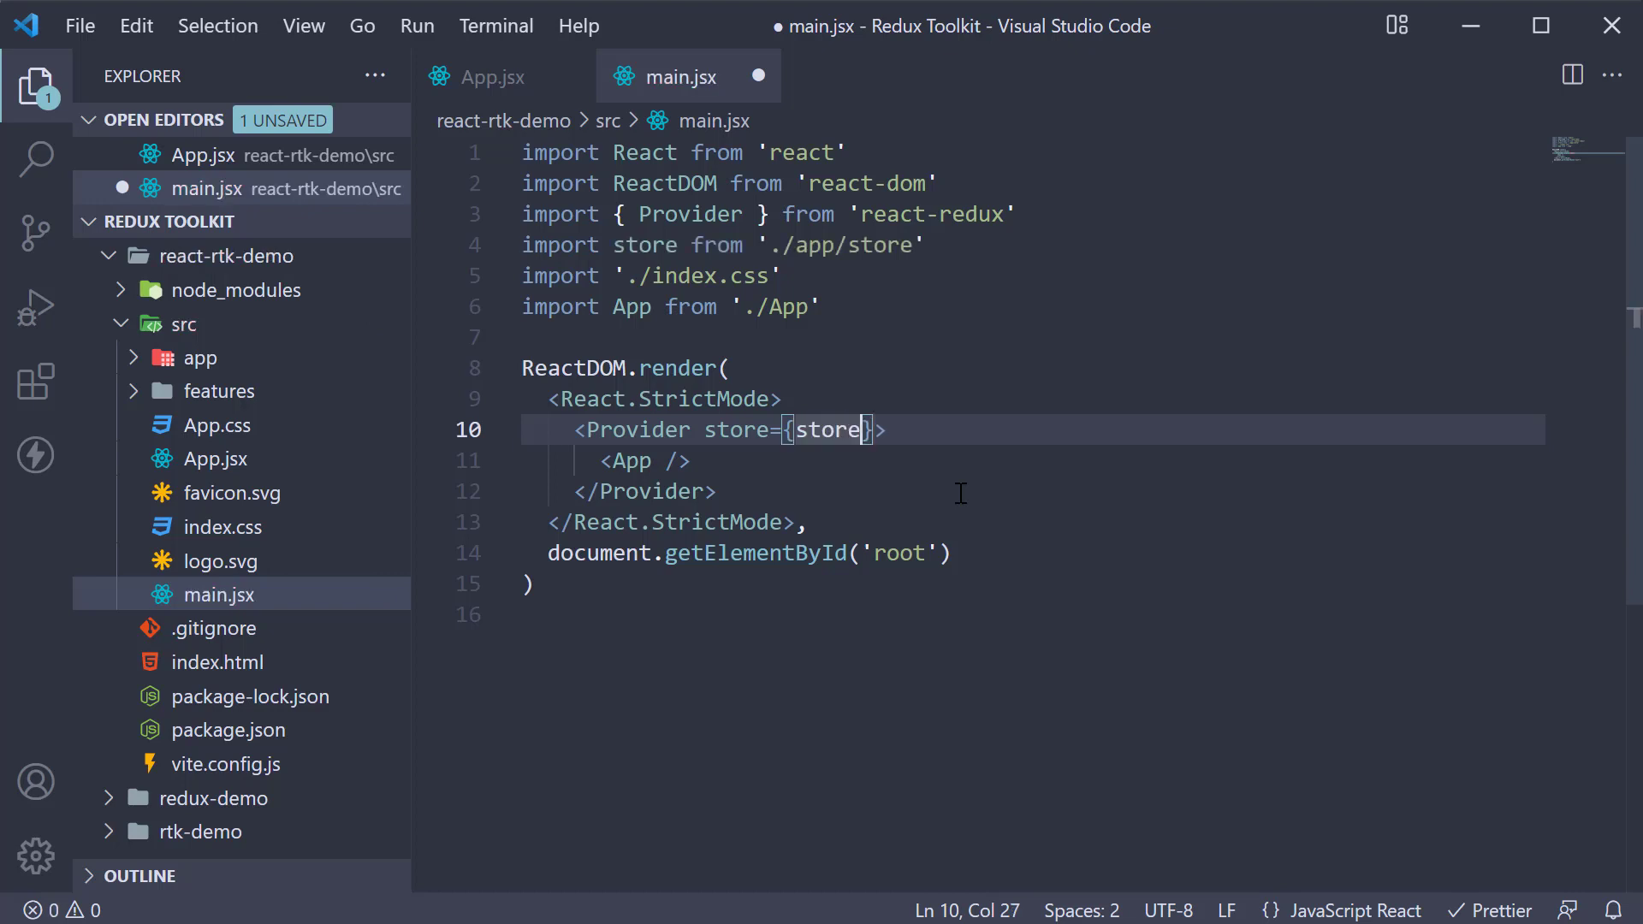
{"action": "left_click", "coordinate": [913, 719]}
{"action": "key", "text": "ctrl+s"}
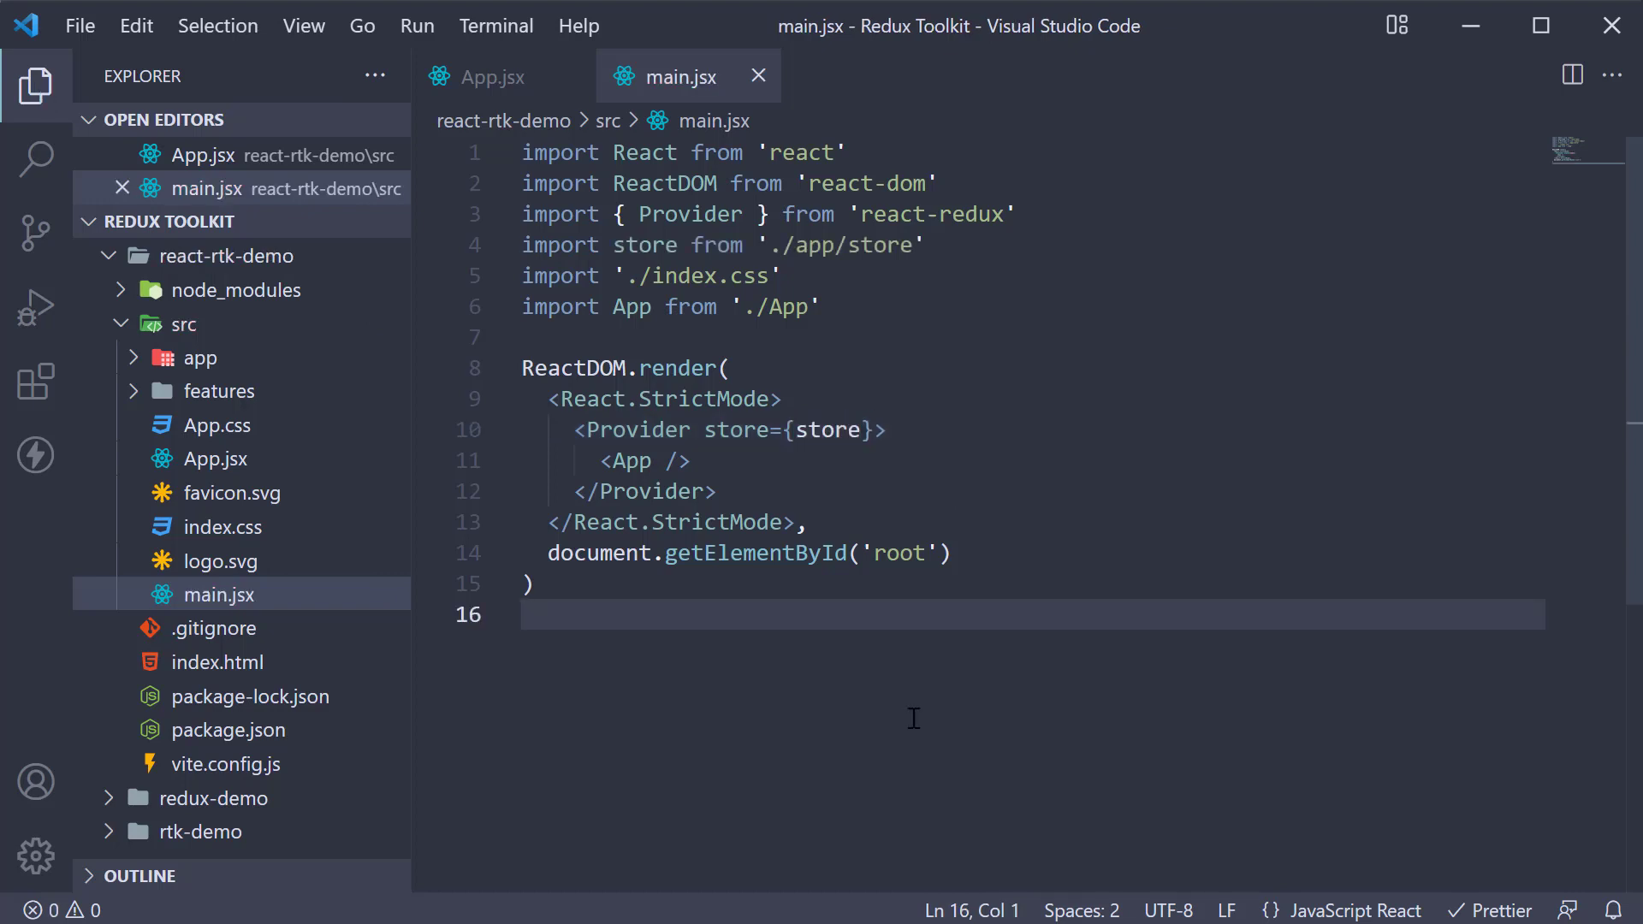
{"action": "left_click", "coordinate": [969, 429]}
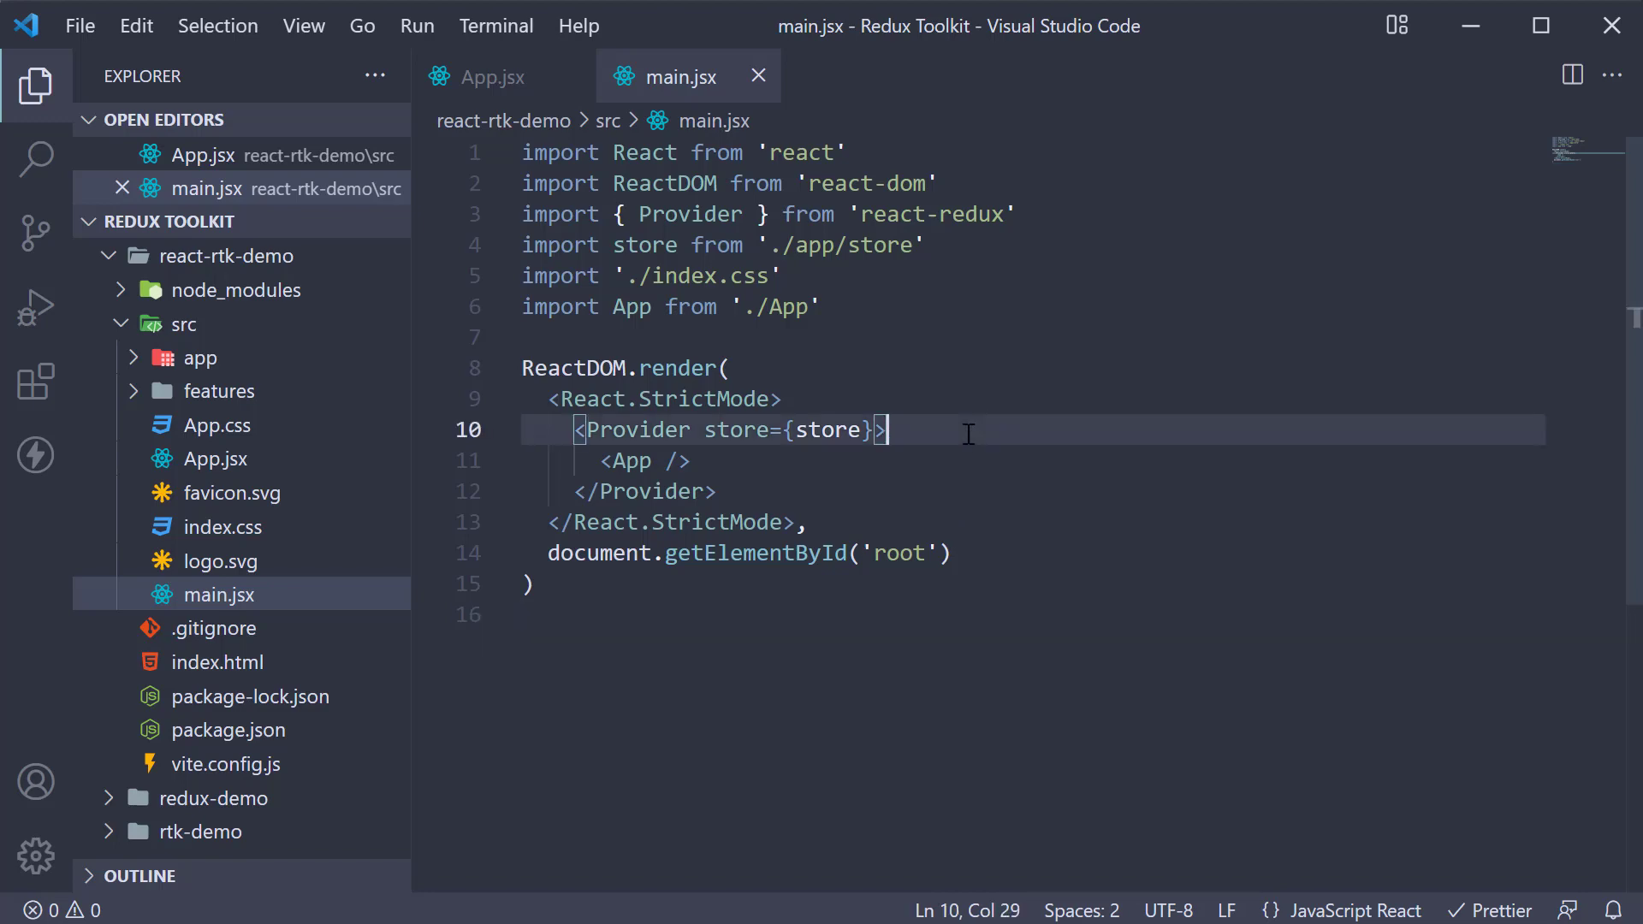
{"action": "left_click_drag", "start_coordinate": [576, 430], "coordinate": [722, 491]}
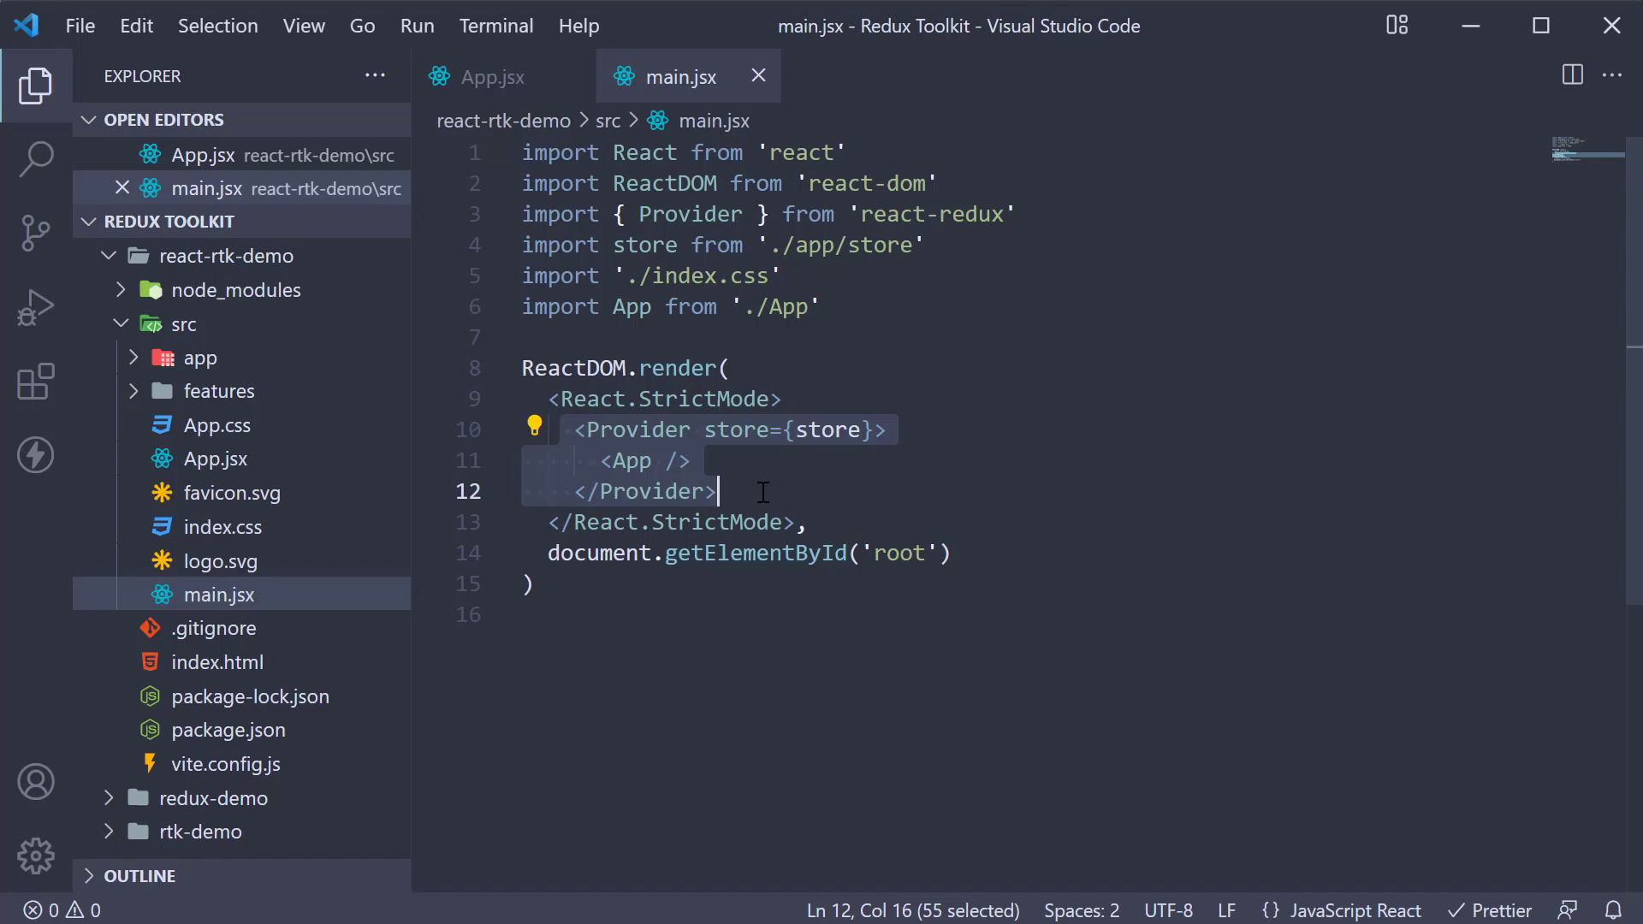
{"action": "left_click", "coordinate": [708, 664]}
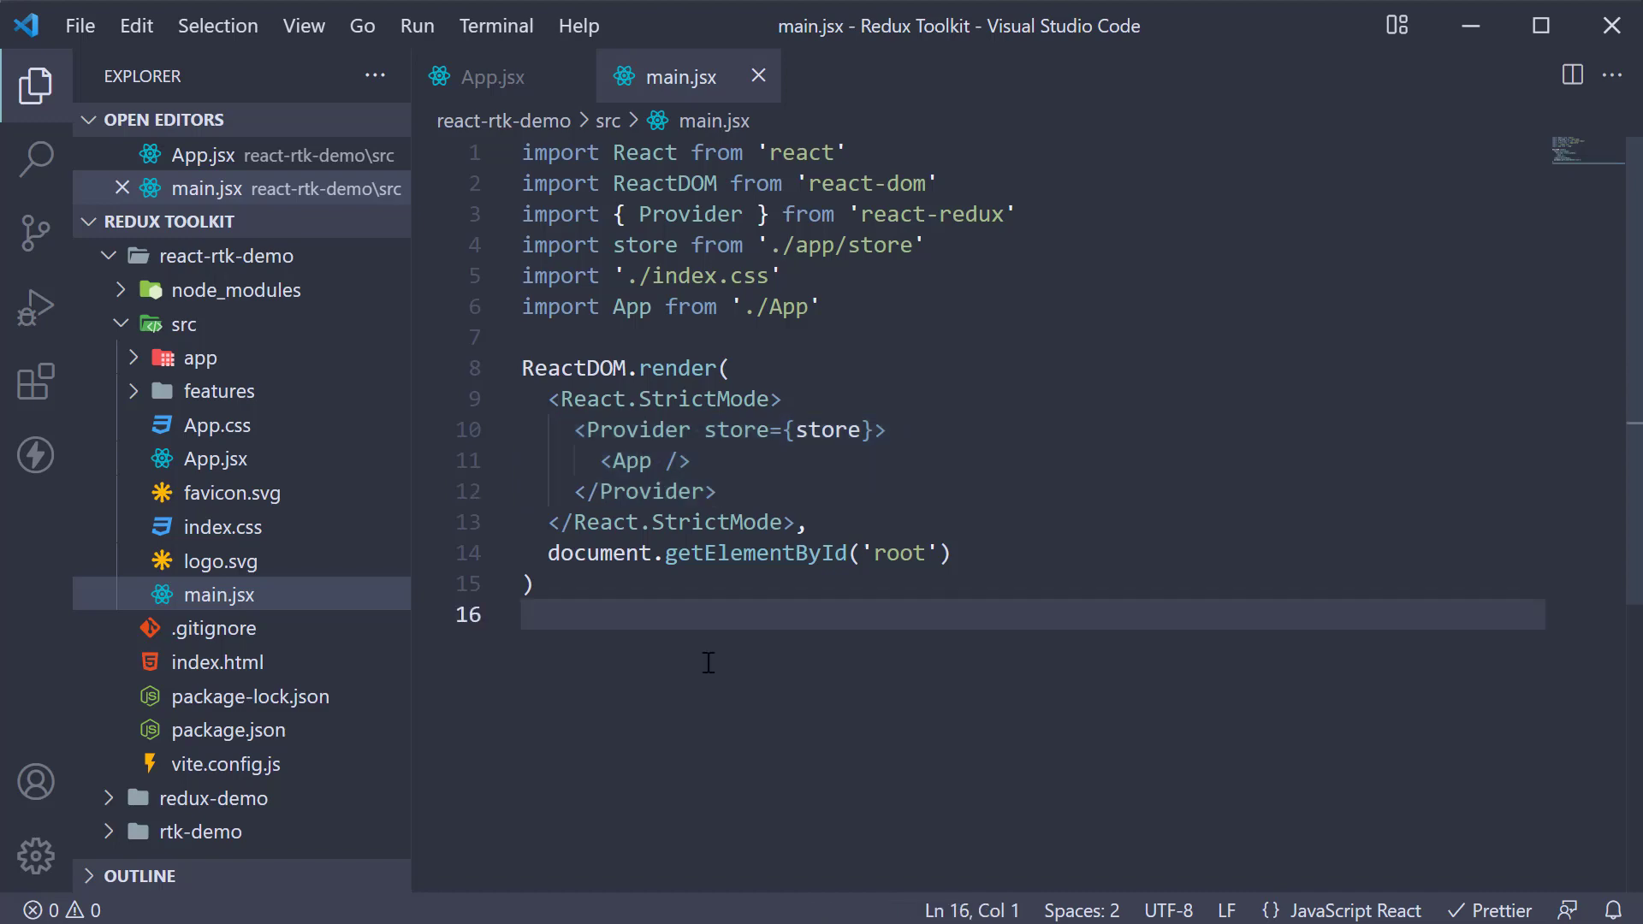